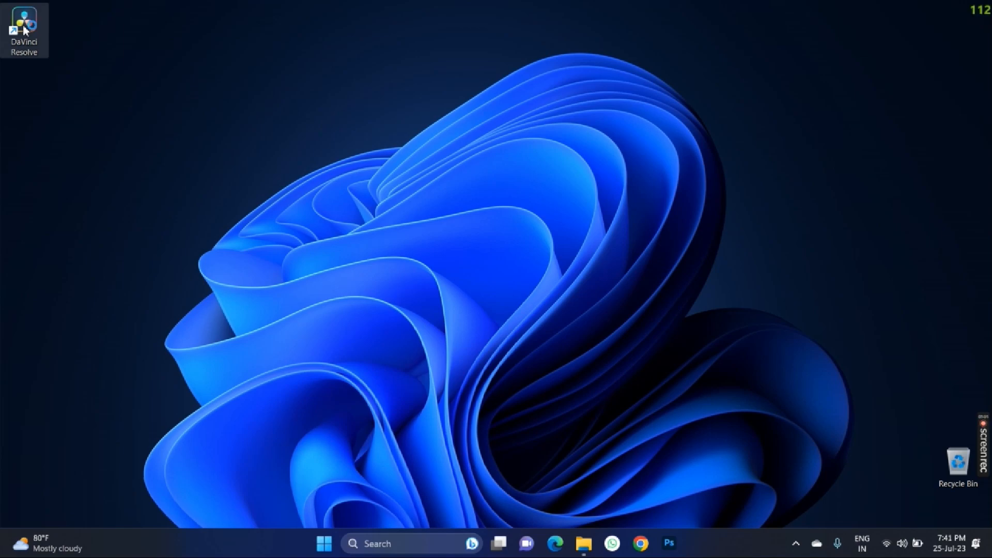
Launch DaVinci Resolve and create a local project library named TRL in the Videos folder.
double_click(21, 49)
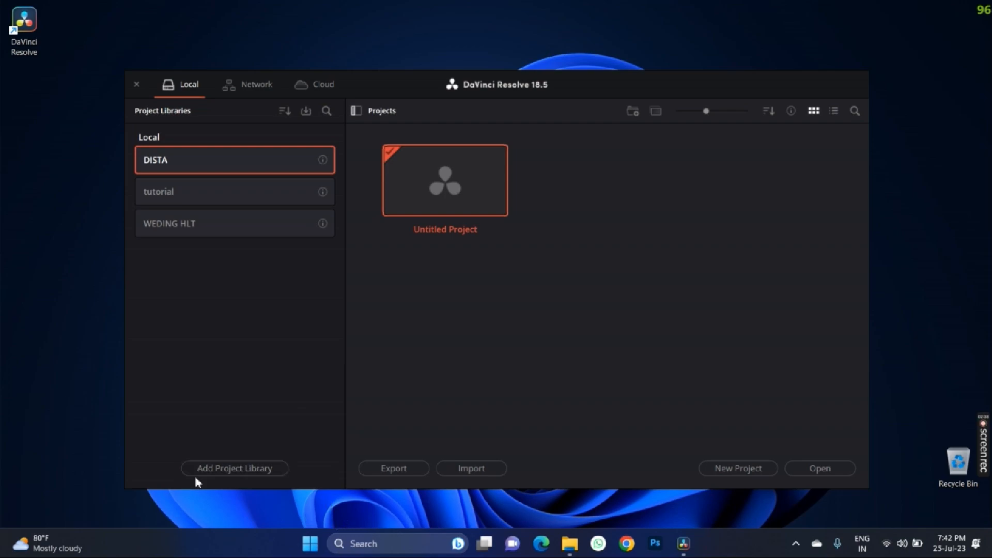
left_click(228, 469)
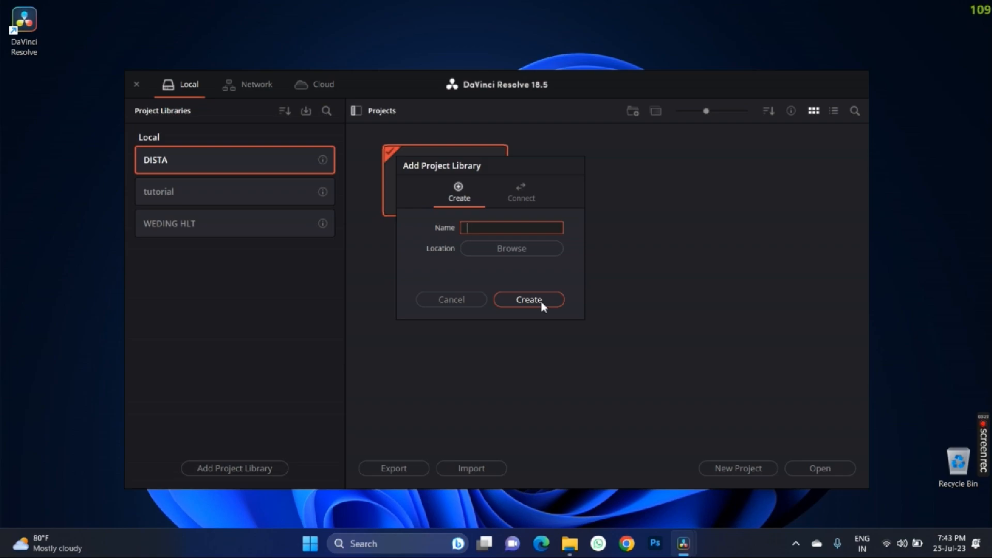
type("TRL")
left_click(542, 305)
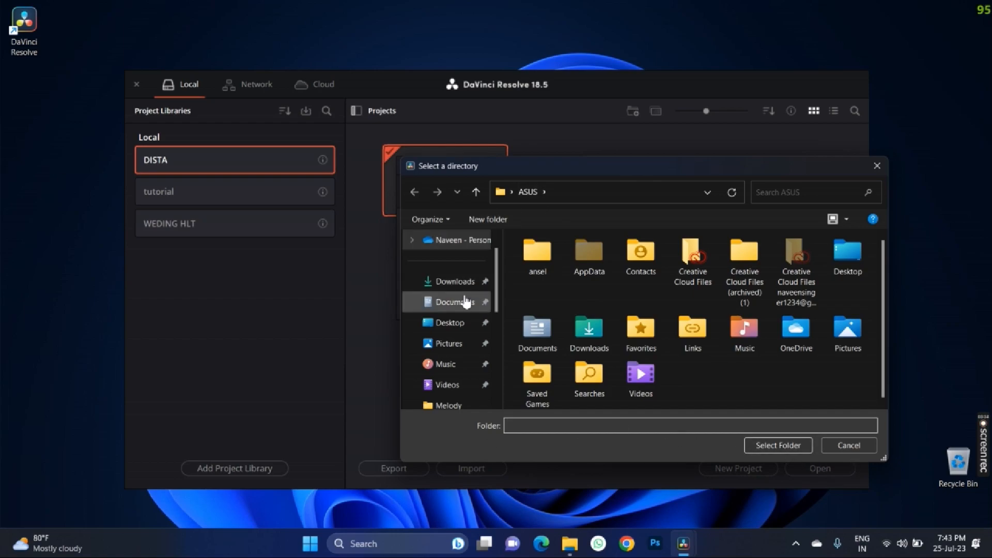
left_click(463, 303)
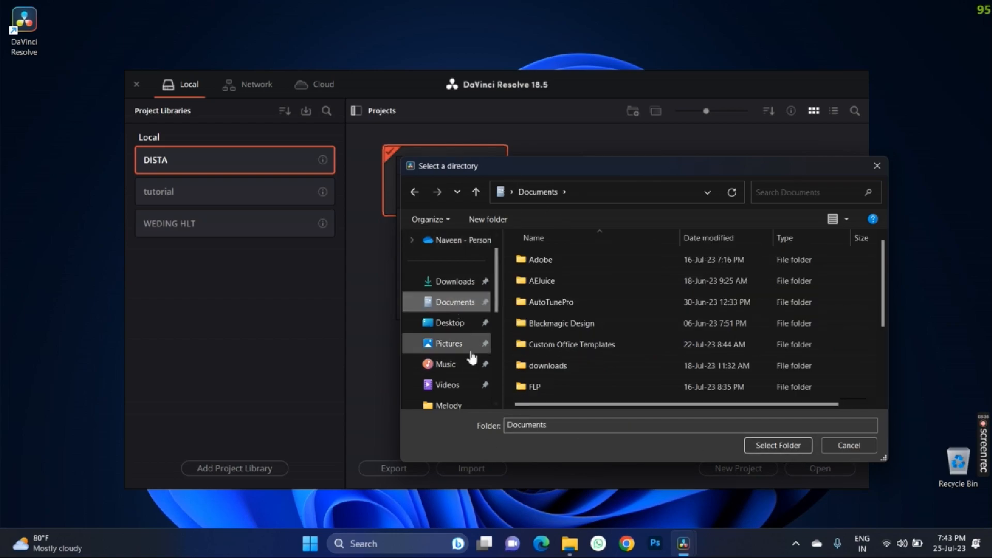
scroll(472, 359, "down", 3)
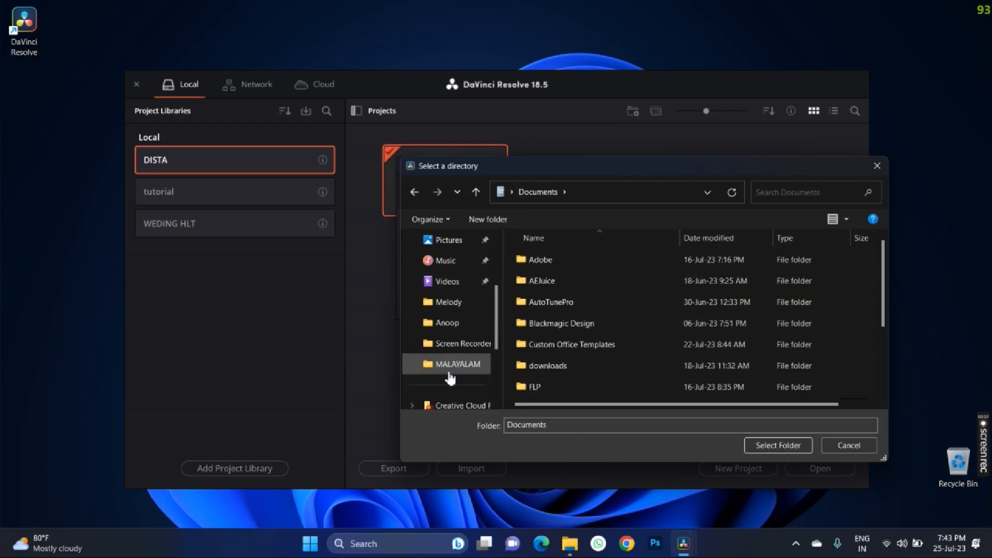
left_click(464, 283)
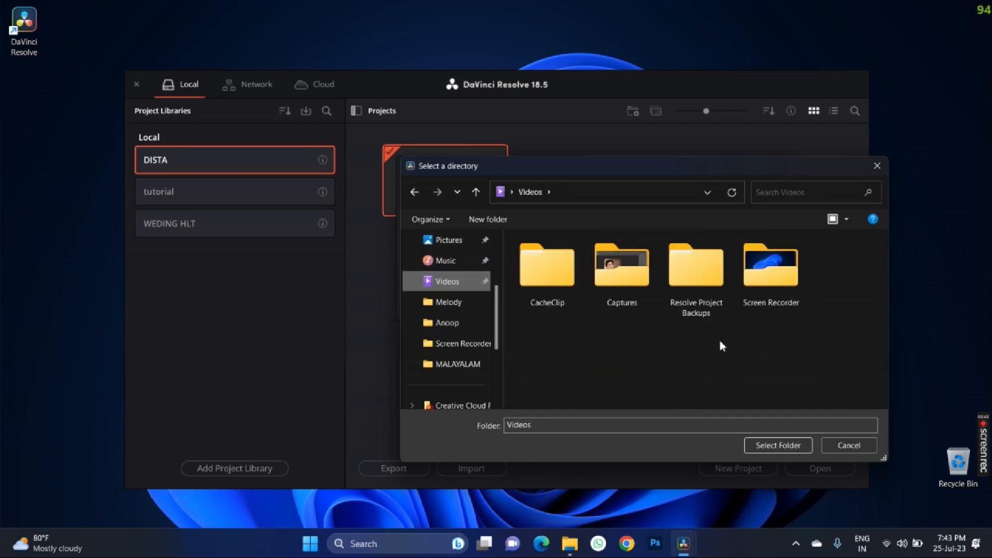
left_click(793, 443)
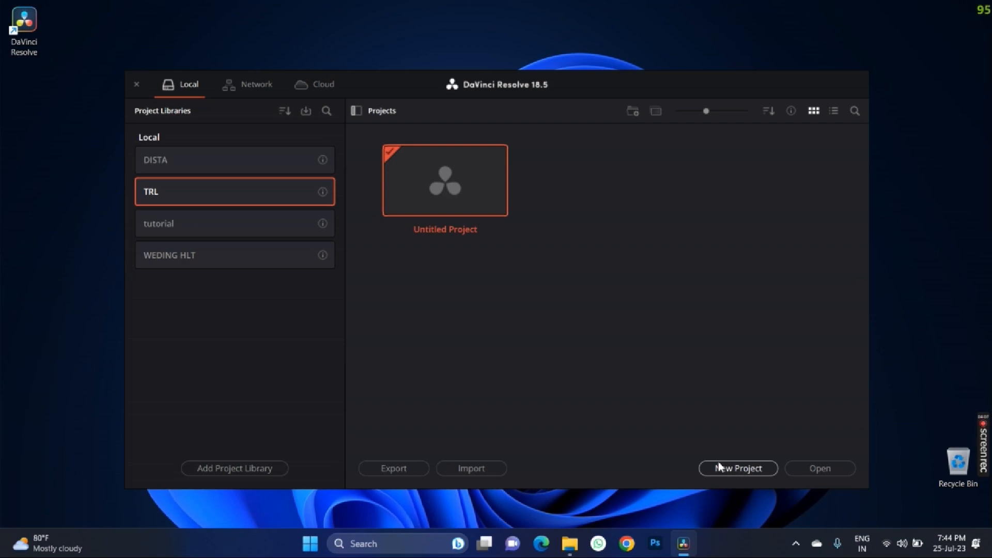
Open the Untitled Project from the TRL library and switch to the Edit page.
double_click(457, 188)
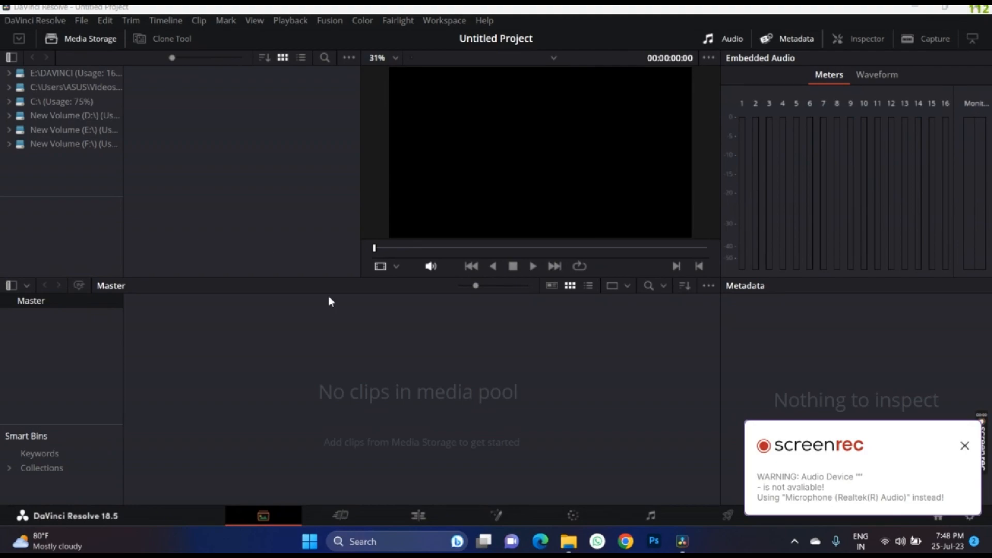
left_click(964, 447)
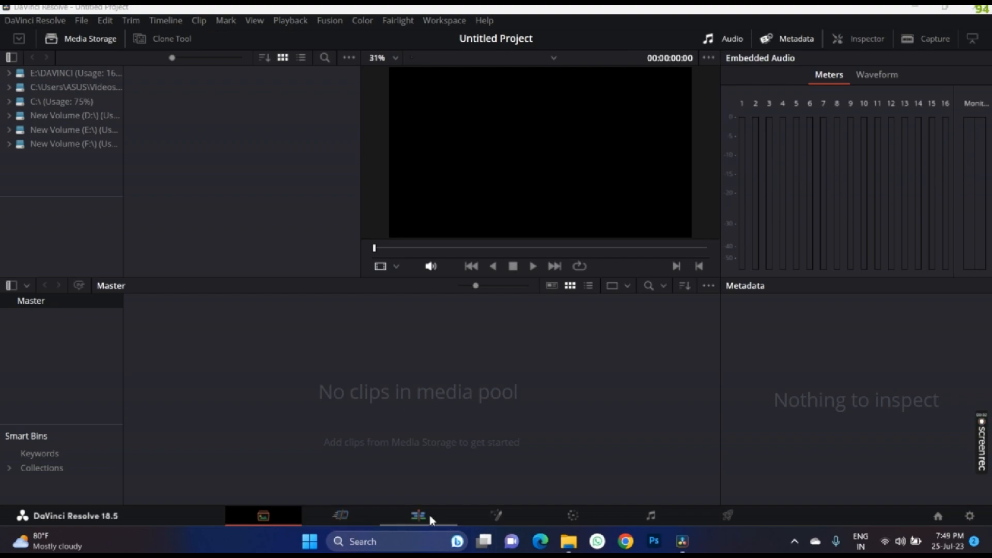
left_click(399, 517)
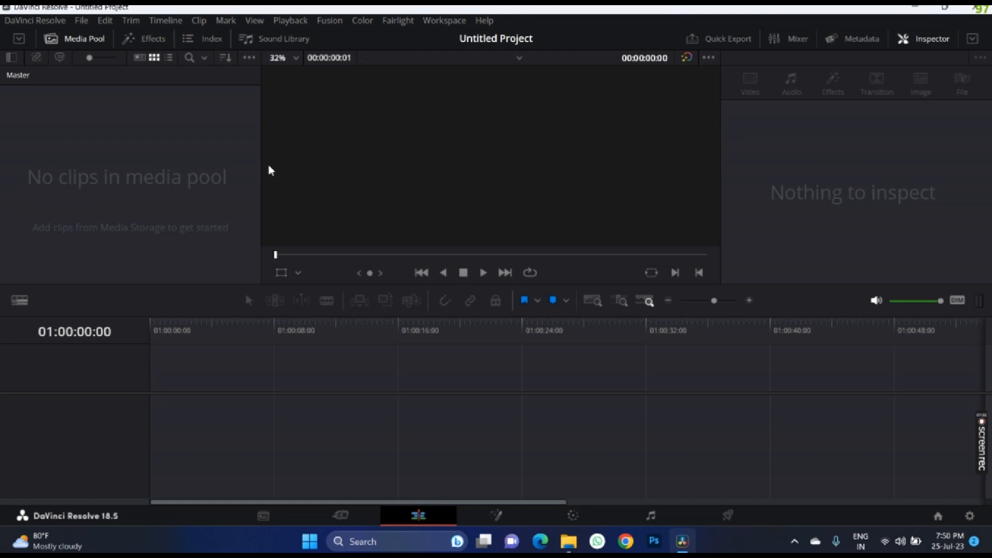
Start importing media into the media pool and browse to STOCKS > VDO > New folder on the F: drive.
right_click(76, 180)
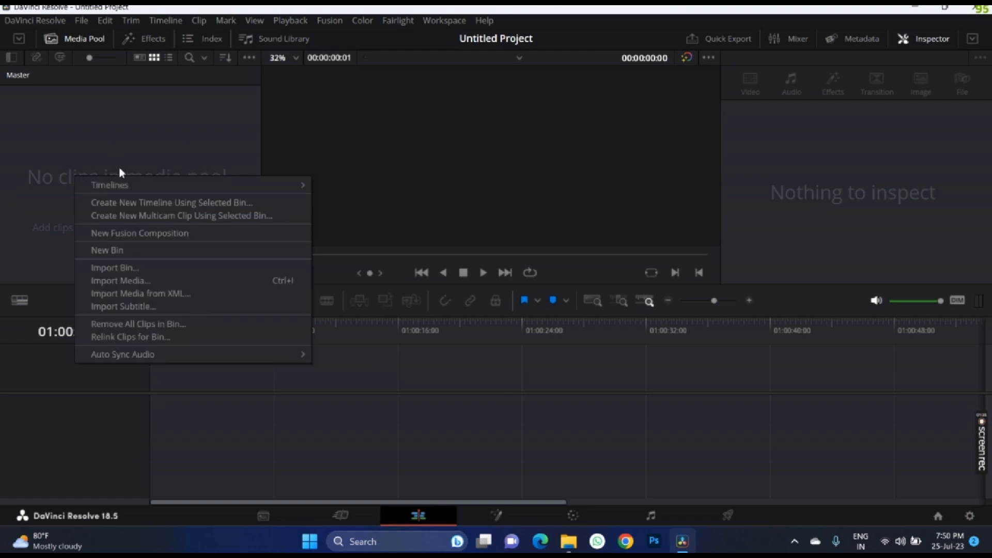
left_click(160, 280)
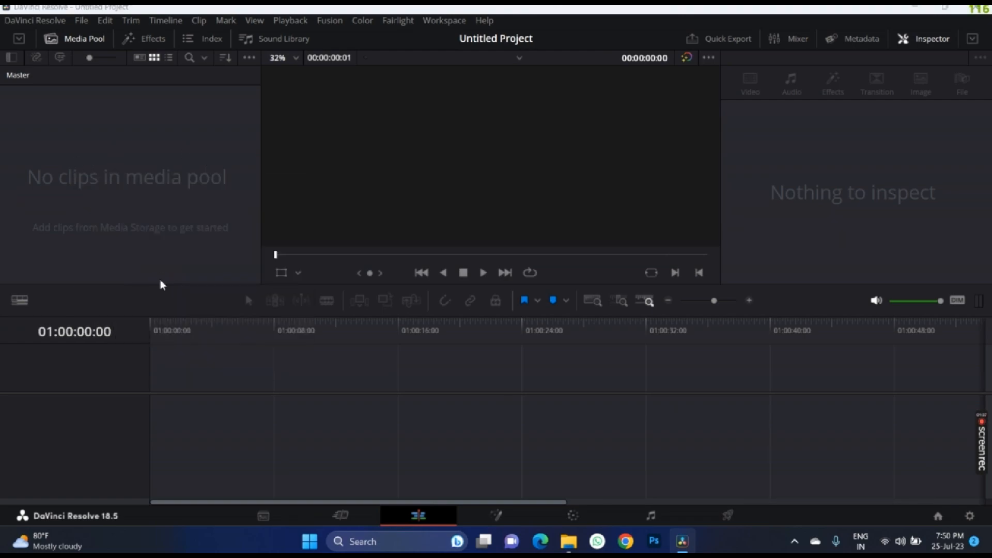
scroll(62, 197, "down", 1)
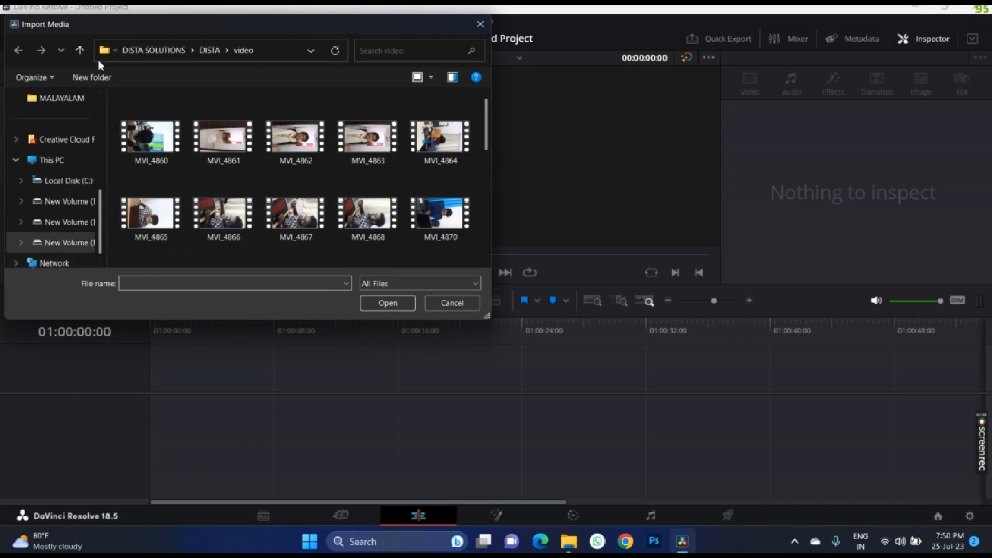
left_click(80, 50)
left_click(74, 246)
scroll(402, 145, "down", 2)
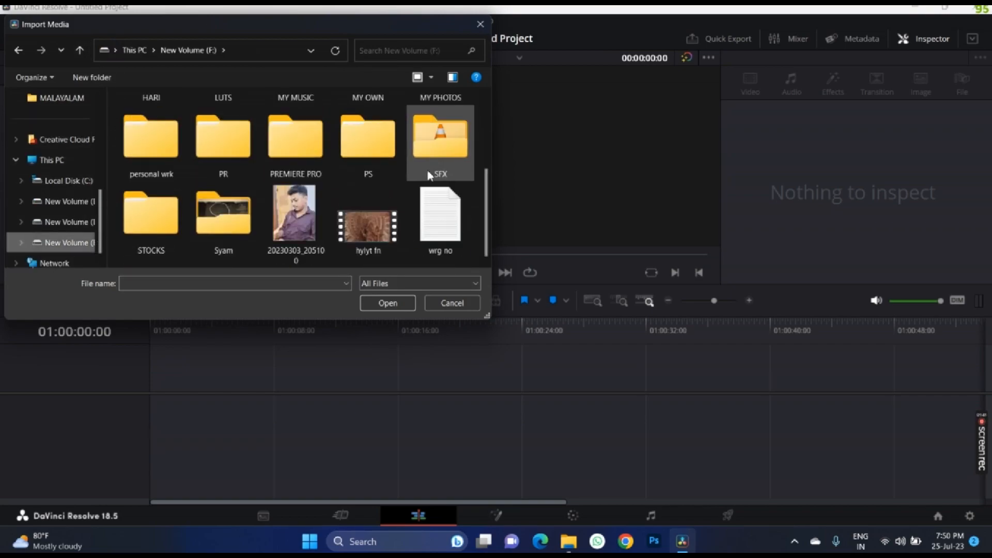
double_click(166, 229)
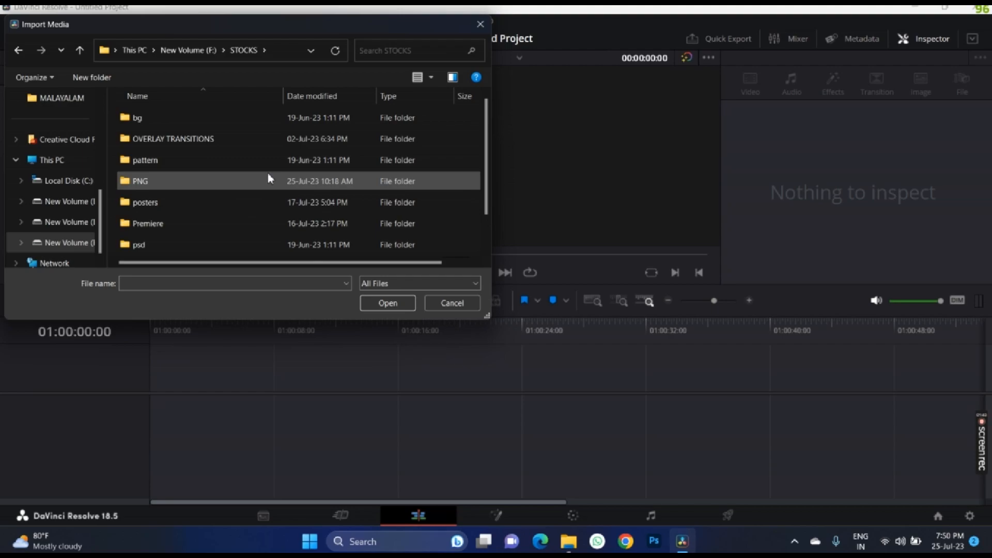
scroll(268, 175, "down", 1)
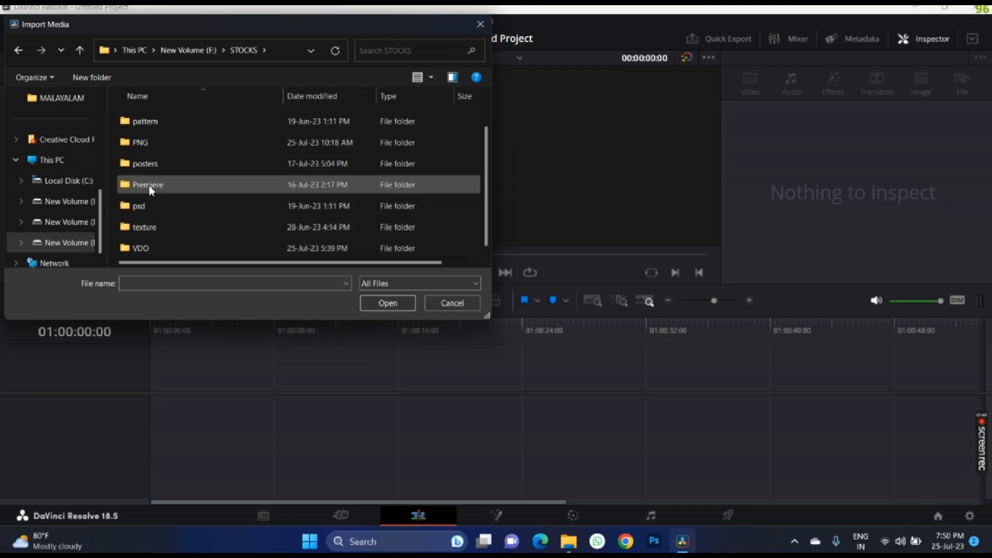
double_click(148, 247)
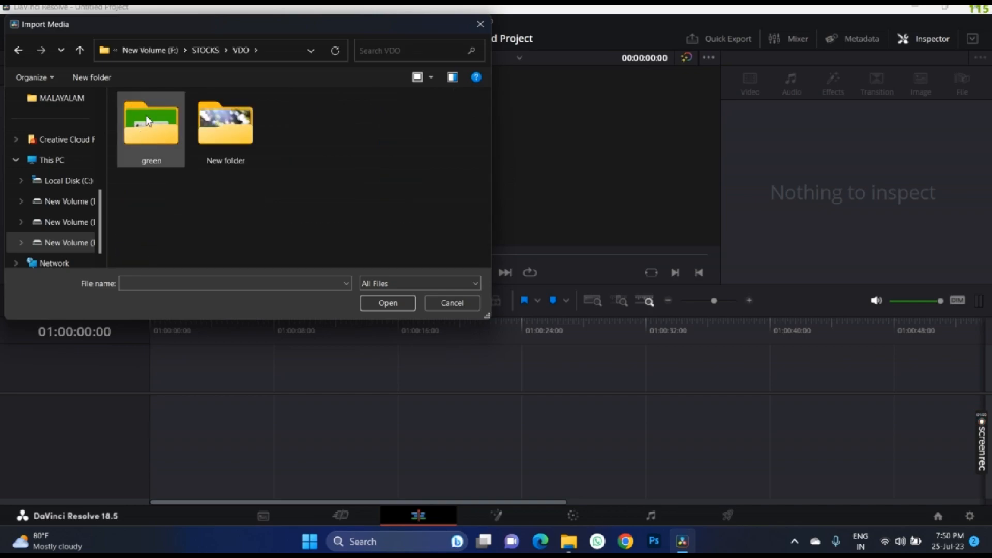
double_click(227, 132)
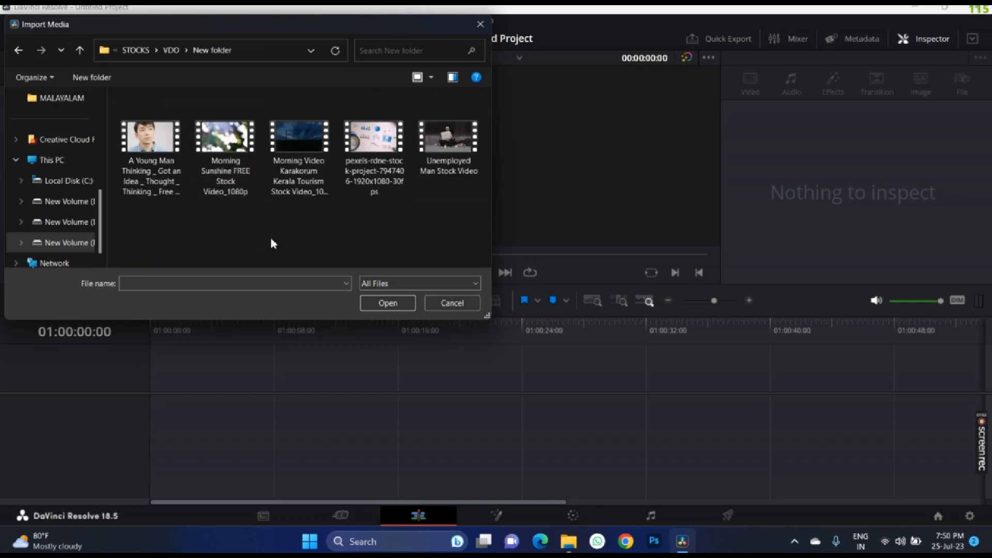
Import the two Morning stock videos and the pexels-rdne clip, keeping the project frame rate unchanged.
left_click_drag(235, 228, 319, 144)
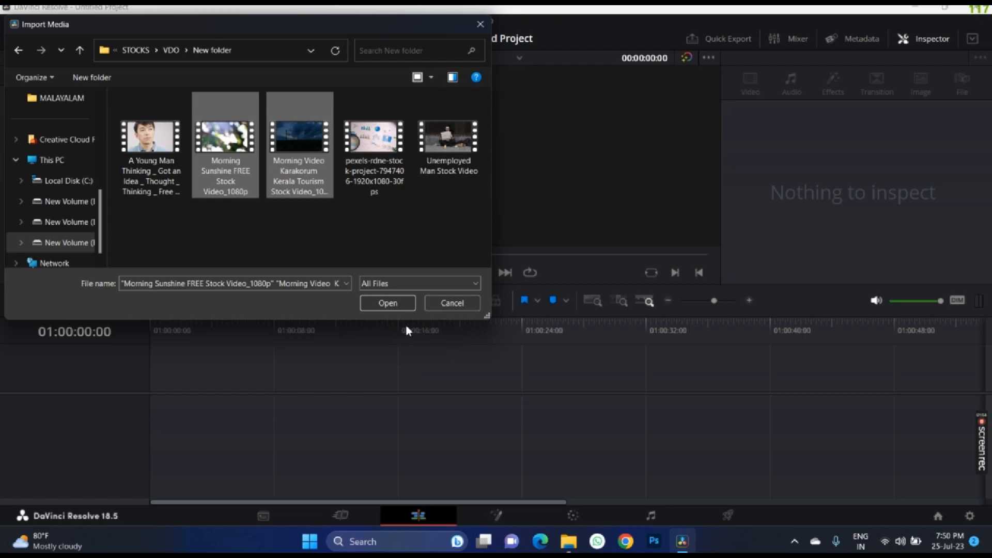
left_click_drag(228, 226, 403, 95)
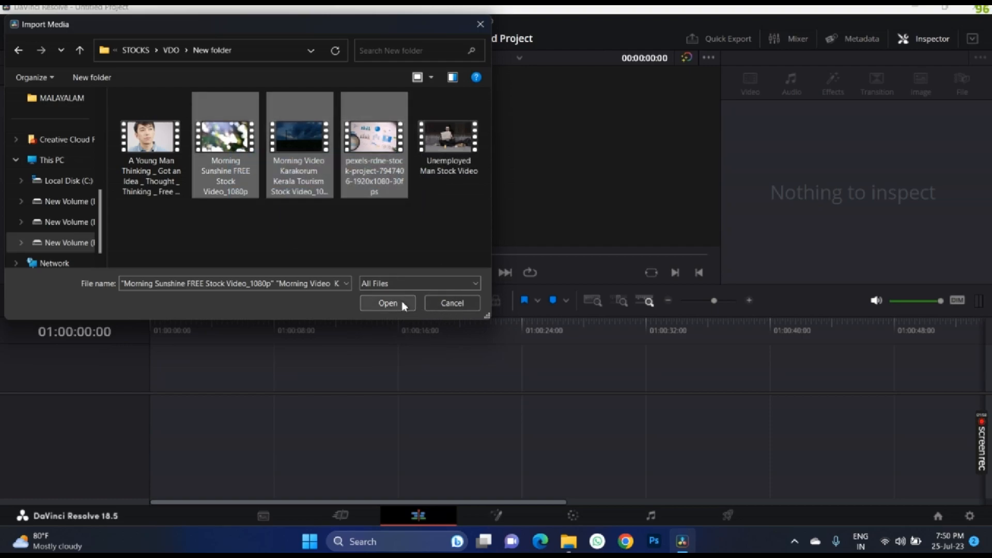
left_click(388, 304)
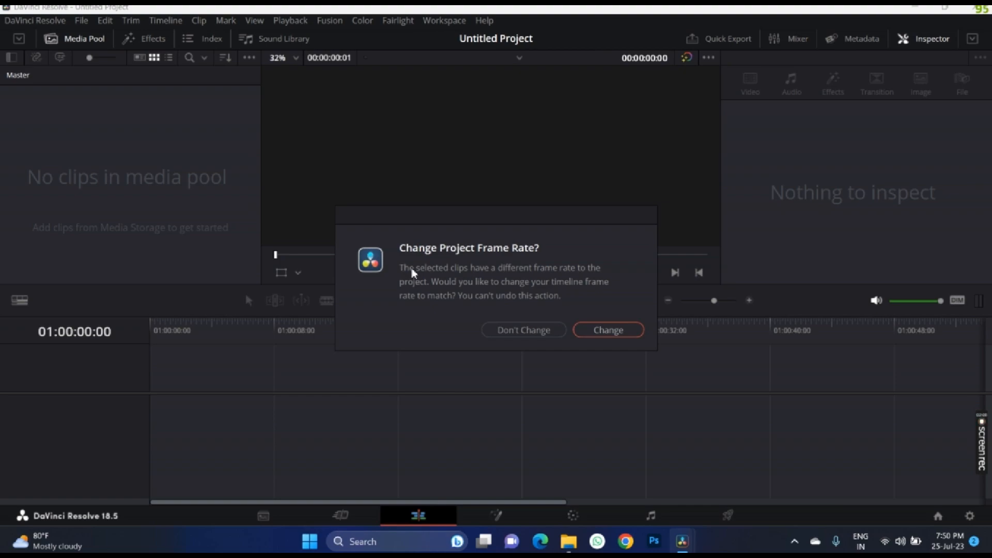
left_click(526, 331)
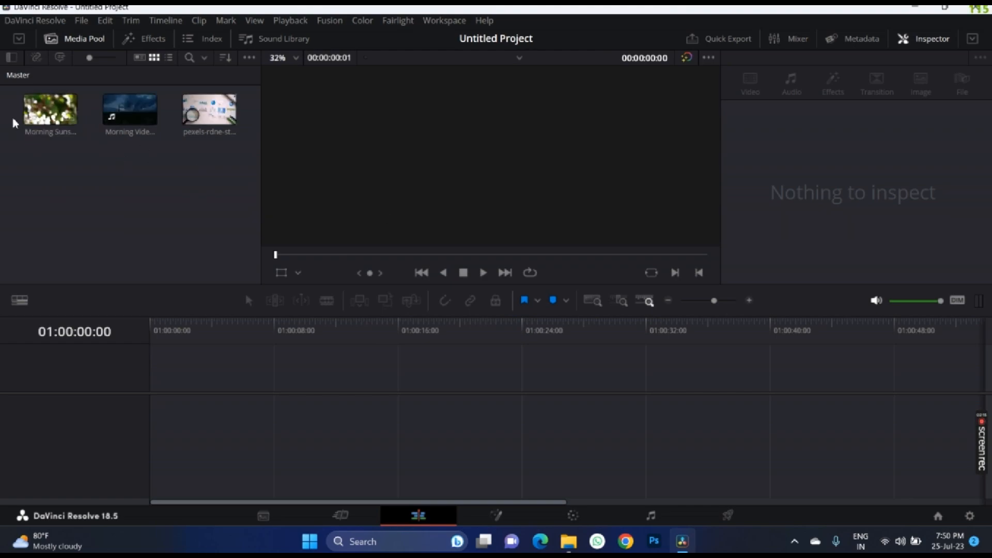
Preview the Morning Sunshine clip from the media pool in the source viewer.
double_click(47, 105)
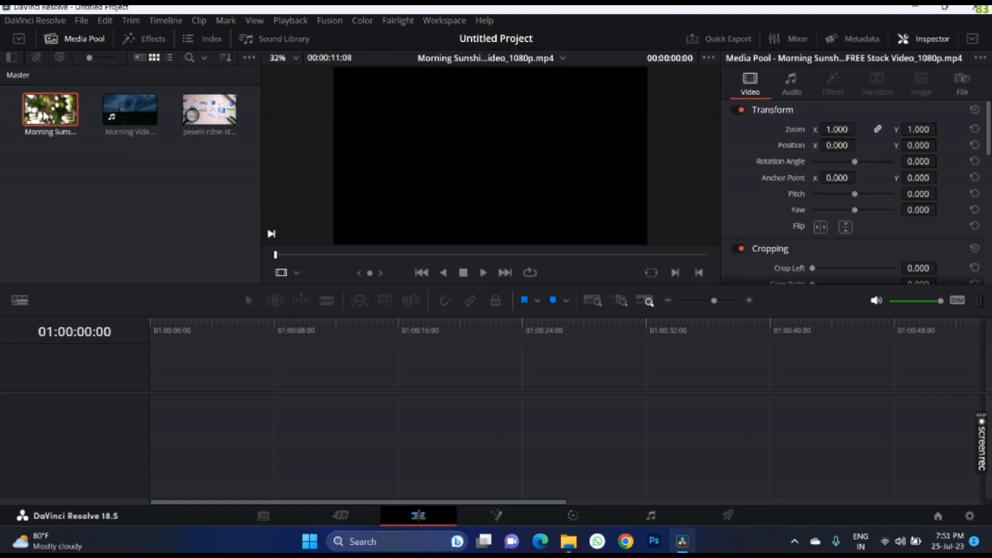
left_click(483, 273)
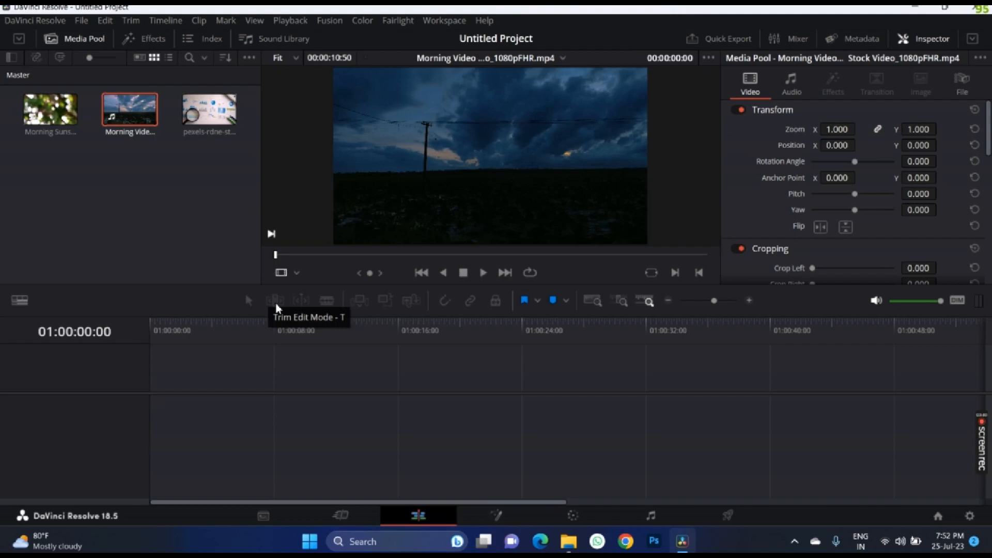
left_click(172, 181)
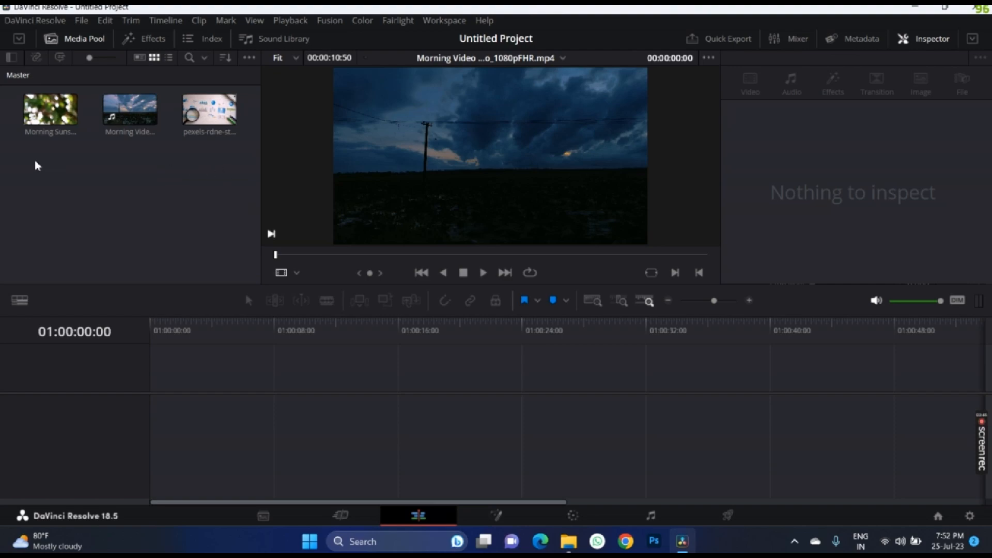
Import the Piano Instrumental audio file from the Melody folder of AUDIO LIBRARY into the media pool.
right_click(67, 166)
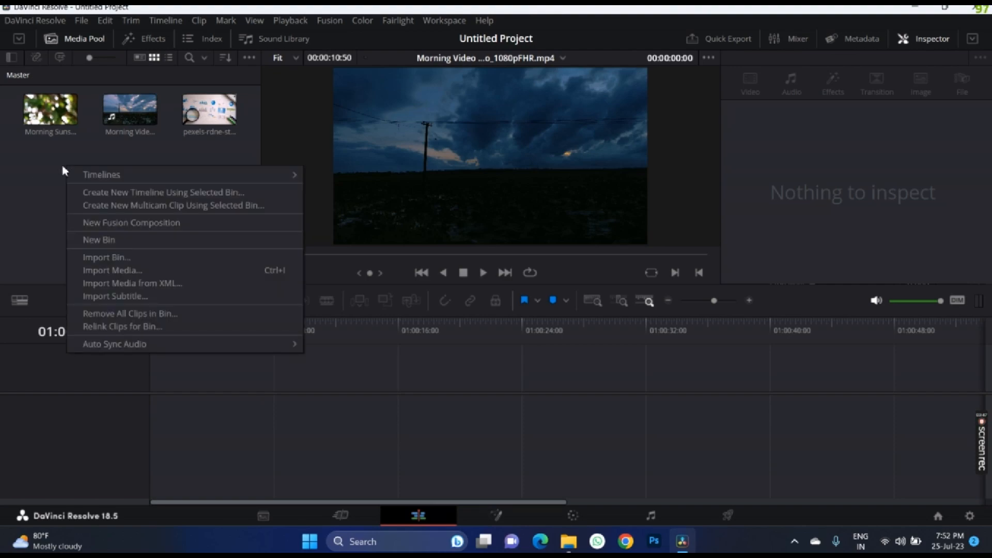
left_click(141, 270)
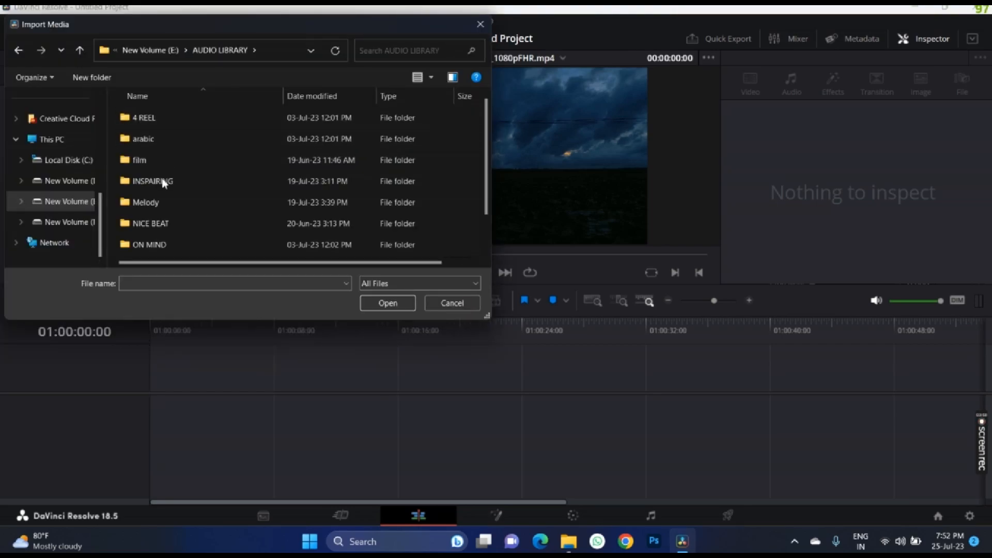
double_click(166, 203)
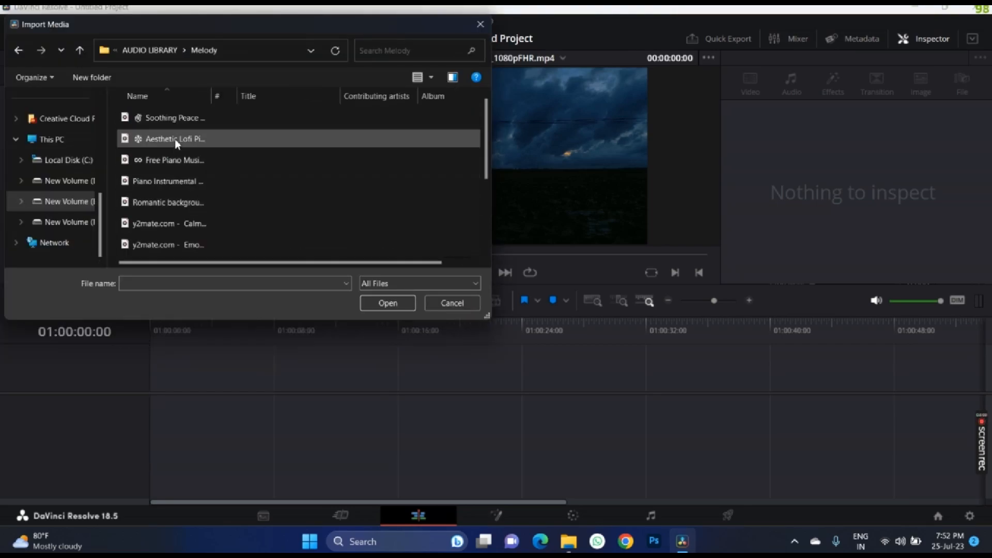
double_click(162, 181)
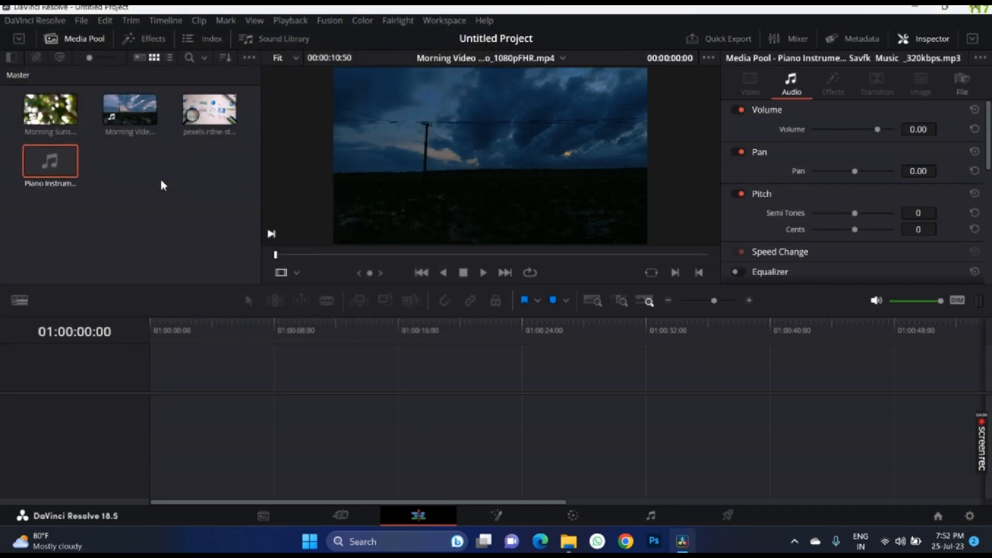
Preview the Piano Instrumental audio in the source viewer, playing it forward and in reverse.
left_click(42, 157)
left_click(483, 273)
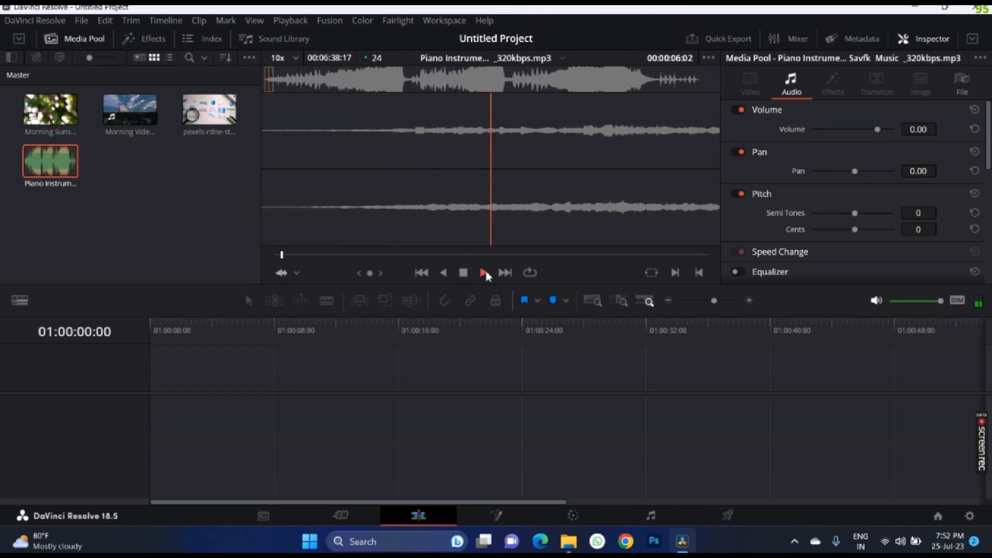
left_click(444, 272)
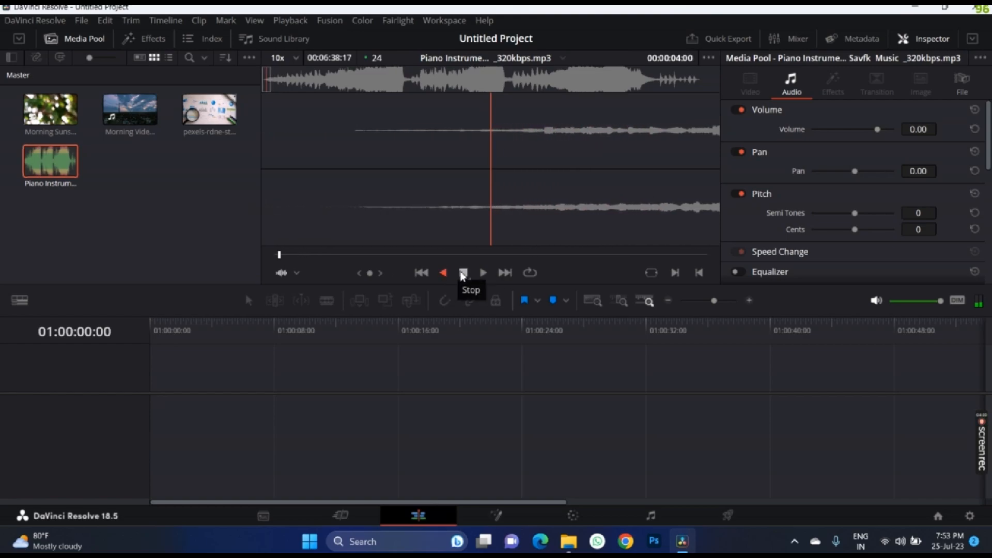
left_click(462, 274)
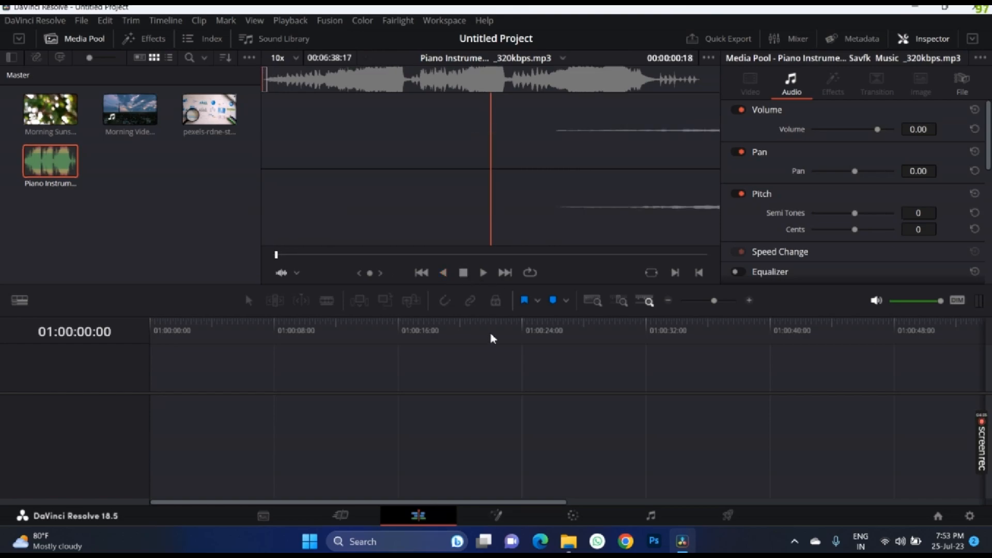
left_click(484, 274)
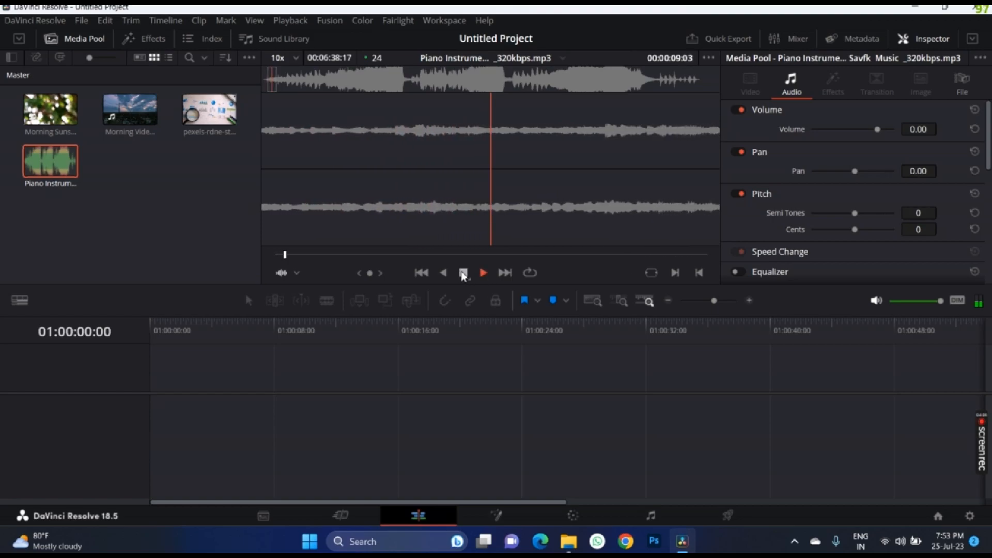
left_click(463, 273)
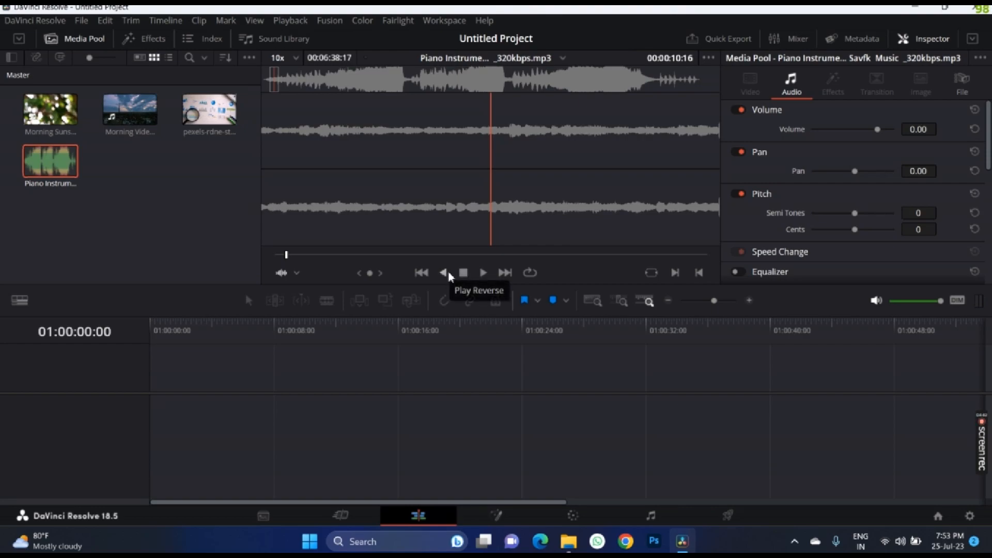
left_click(445, 274)
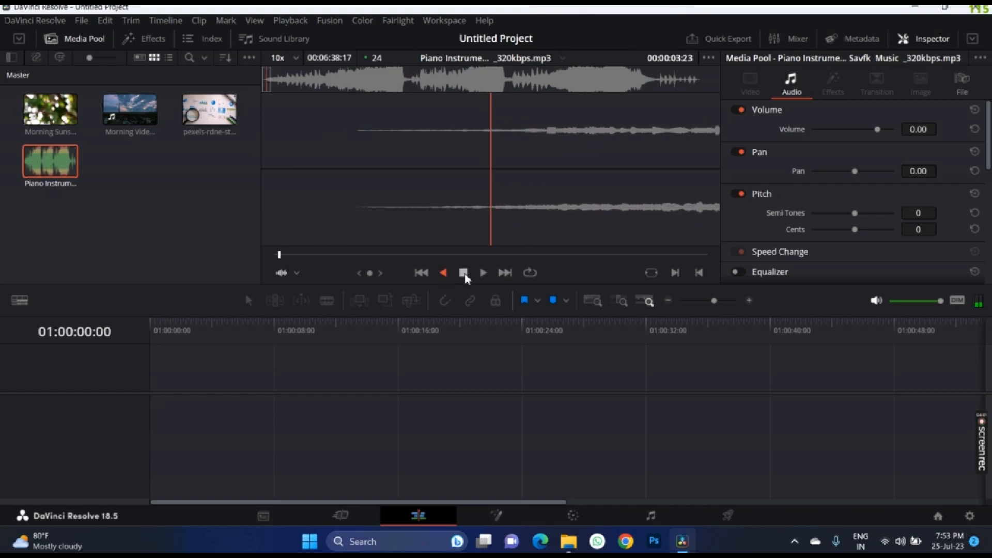
Place the Piano Instrumental audio on Audio 1 and the Morning Sunshine clip on Video 2, both at the timeline start.
left_click(464, 271)
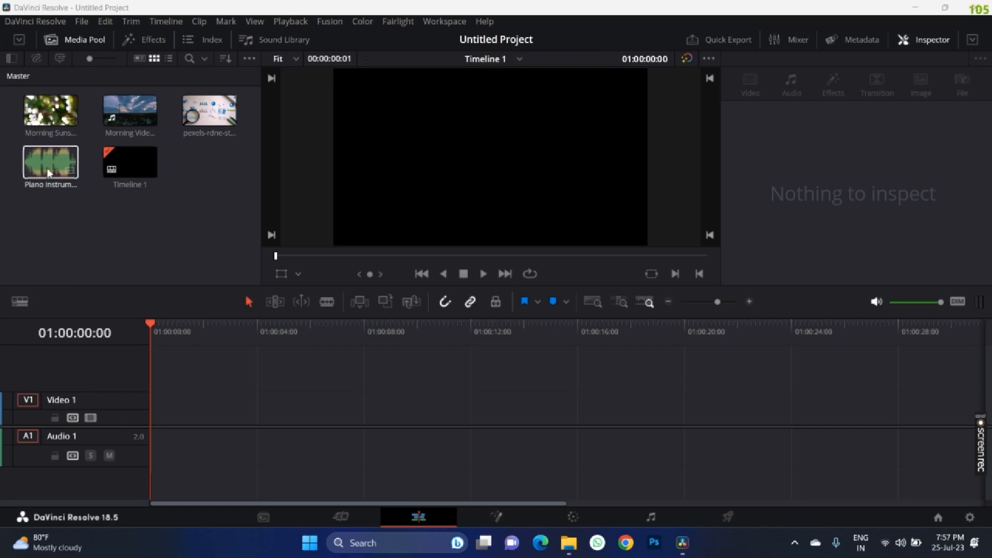
left_click_drag(50, 162, 150, 444)
left_click_drag(45, 173, 150, 442)
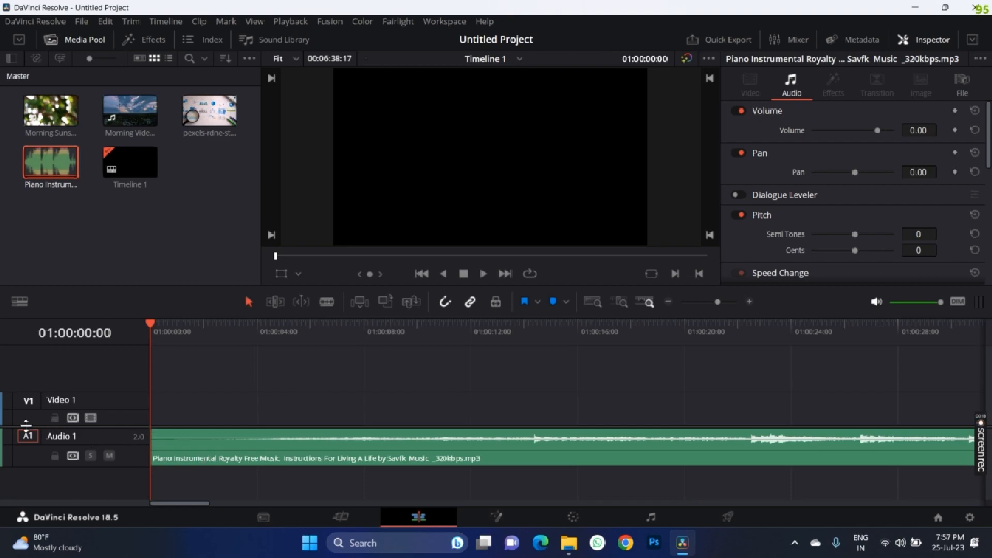
left_click_drag(51, 110, 150, 375)
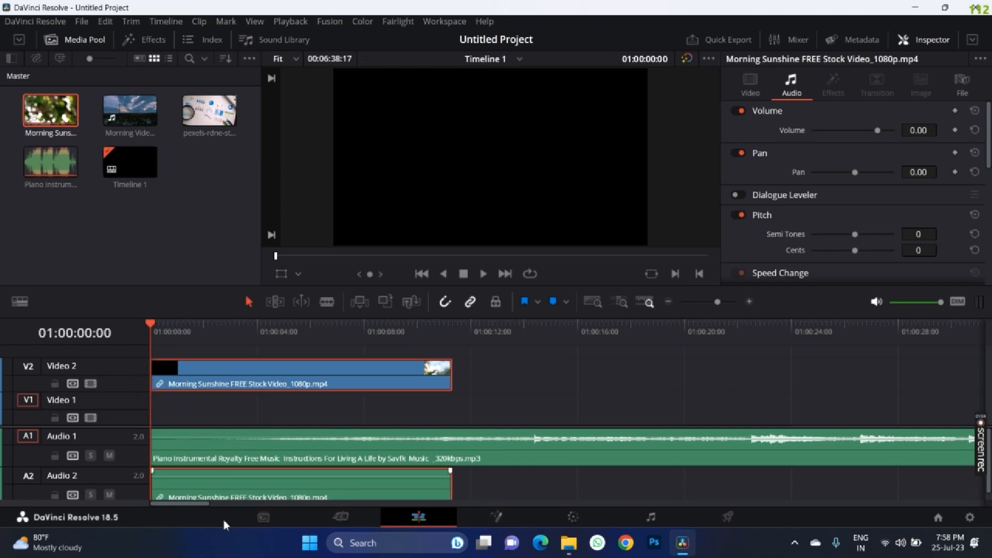
Unlink the Morning Sunshine clip's video and audio, and delete its audio part from Audio 2.
scroll(446, 488, "down", 1)
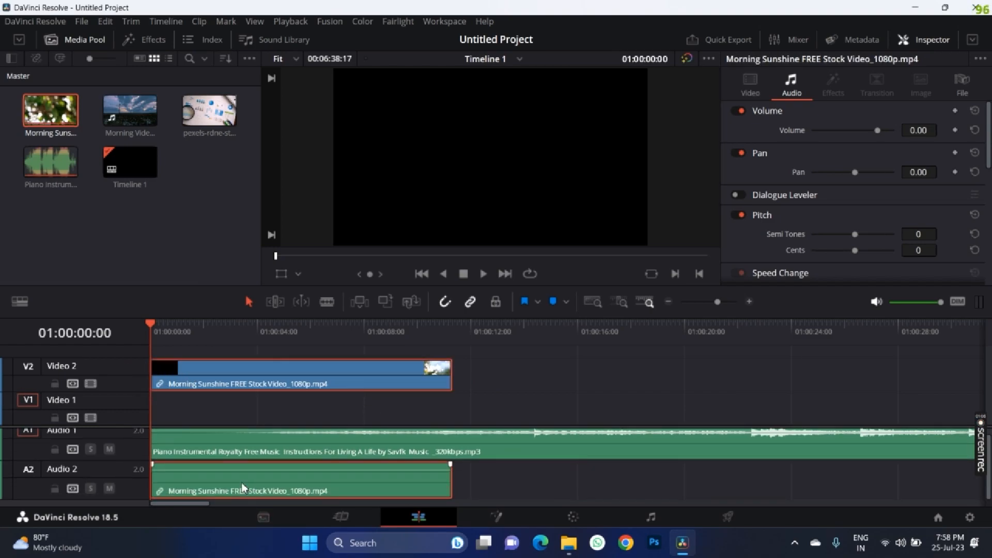
right_click(210, 473)
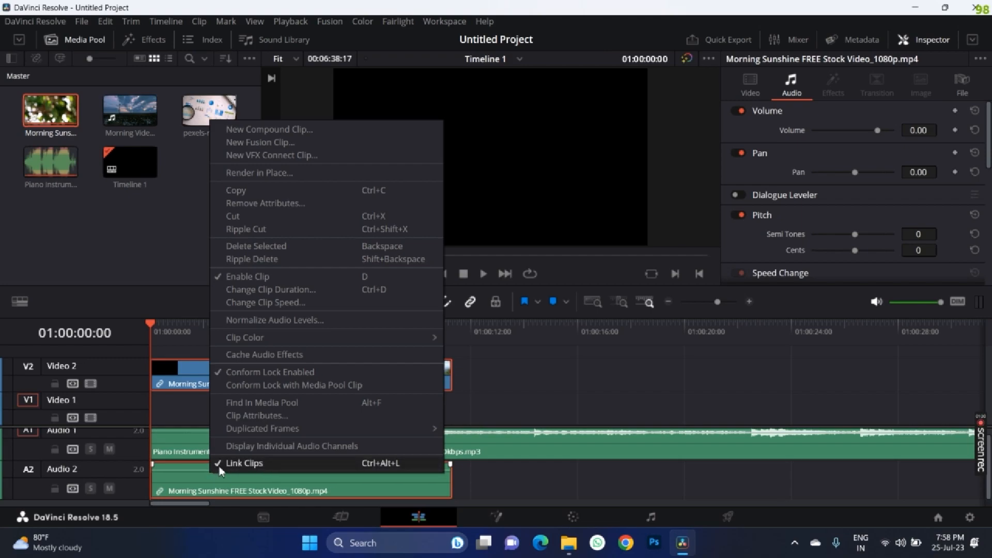
left_click(242, 464)
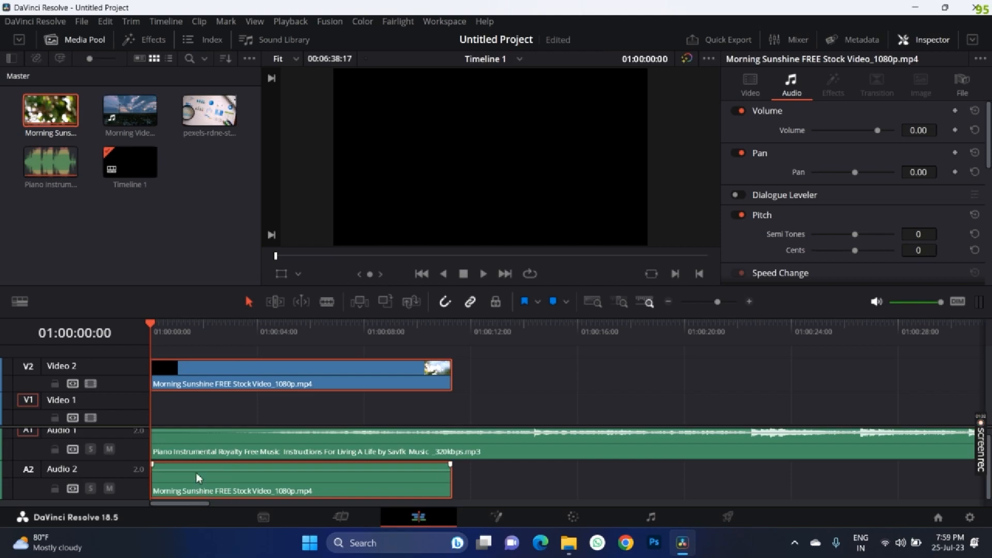
left_click(169, 412)
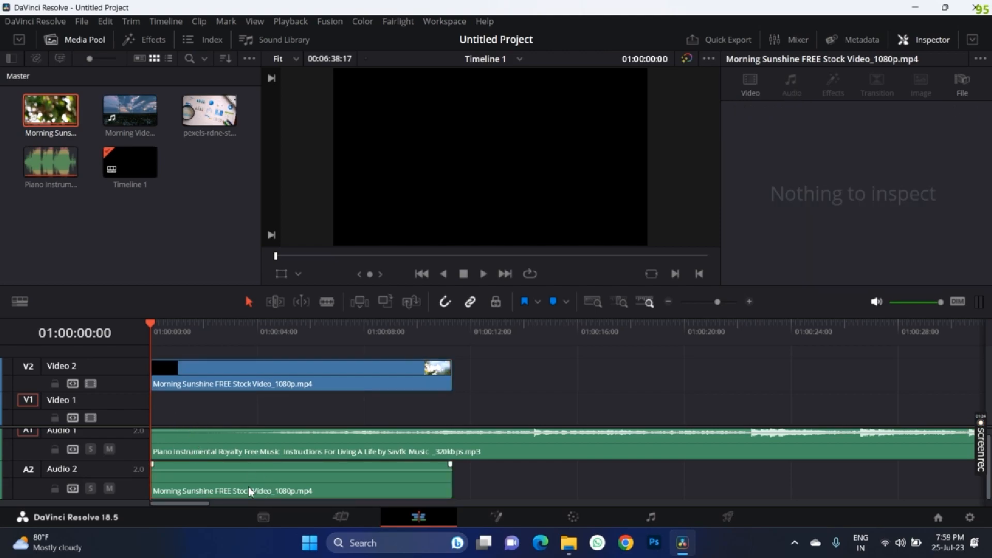
left_click(214, 491)
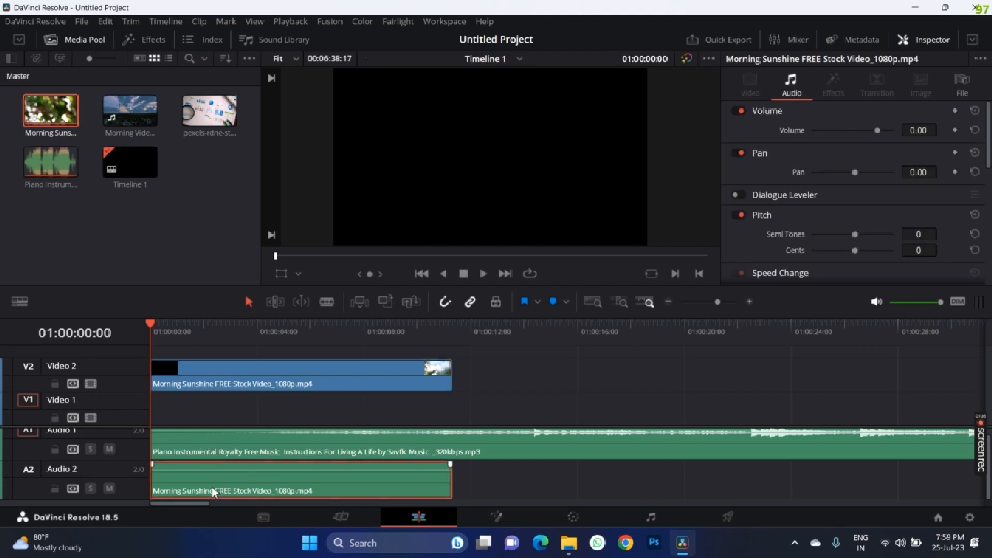
key("Delete")
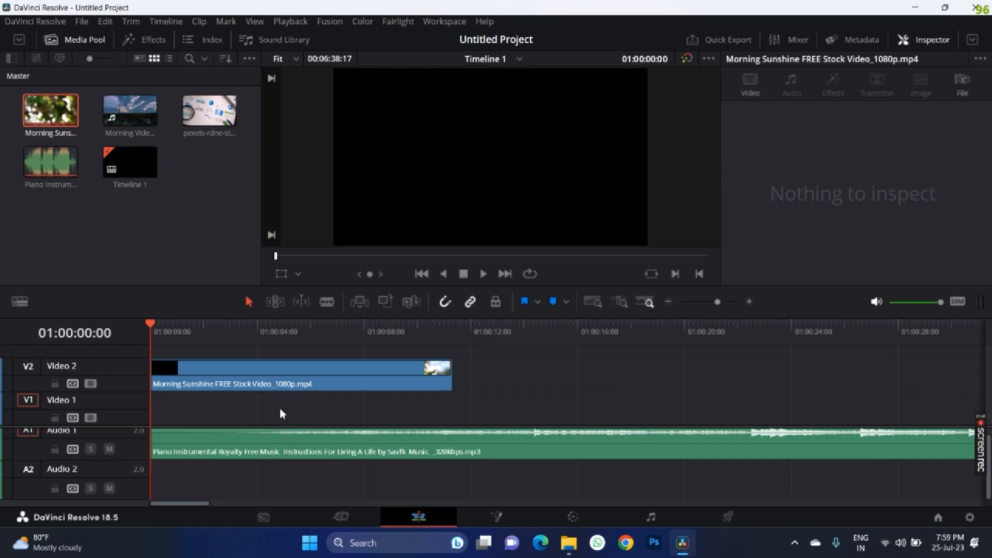
Move the Morning Sunshine video down to Video 1 and trim its end to 01:00:10:05.
left_click_drag(278, 368, 279, 401)
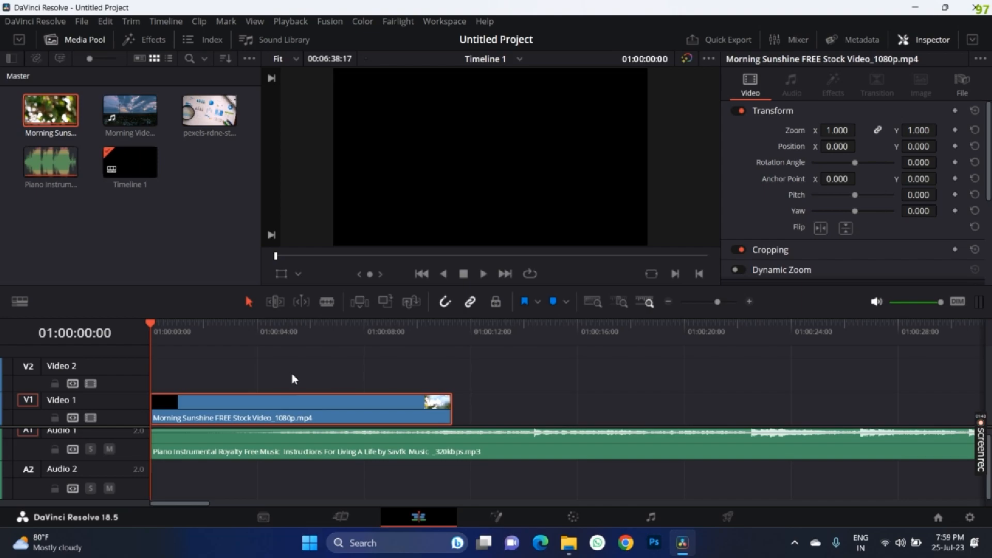
left_click(484, 273)
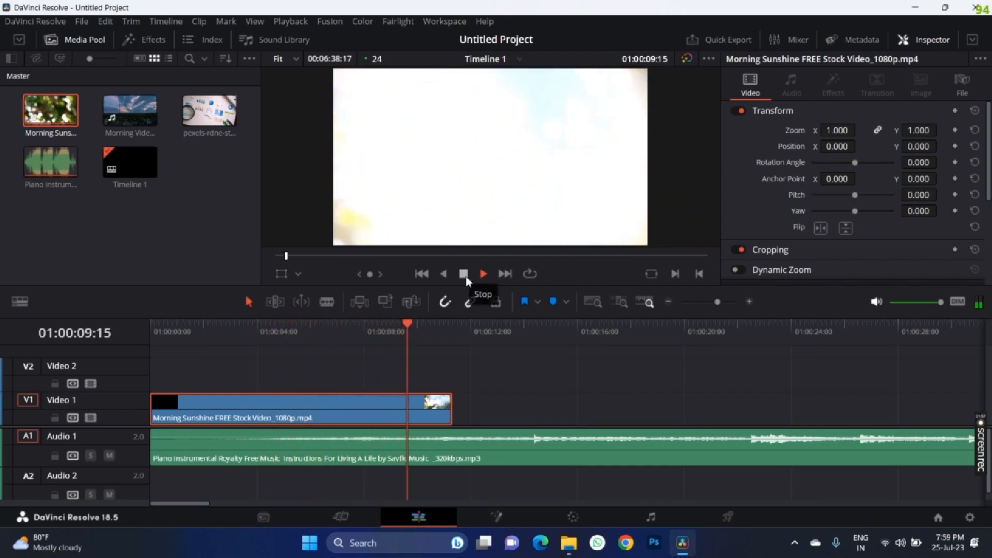
left_click(468, 278)
mouse_move(427, 322)
left_mouse_down()
mouse_move(451, 323)
mouse_move(424, 335)
left_mouse_up()
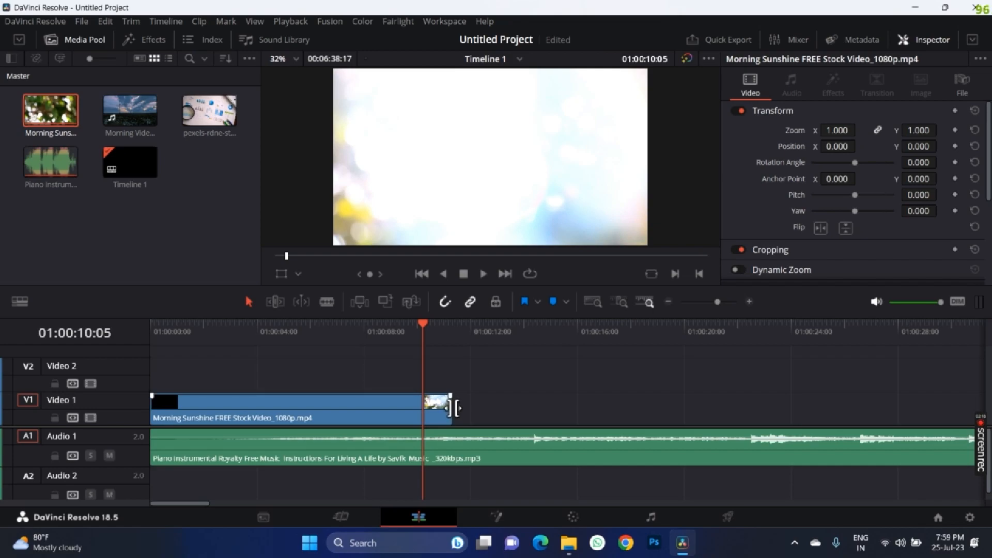
left_click(451, 408)
left_click_drag(454, 408, 426, 419)
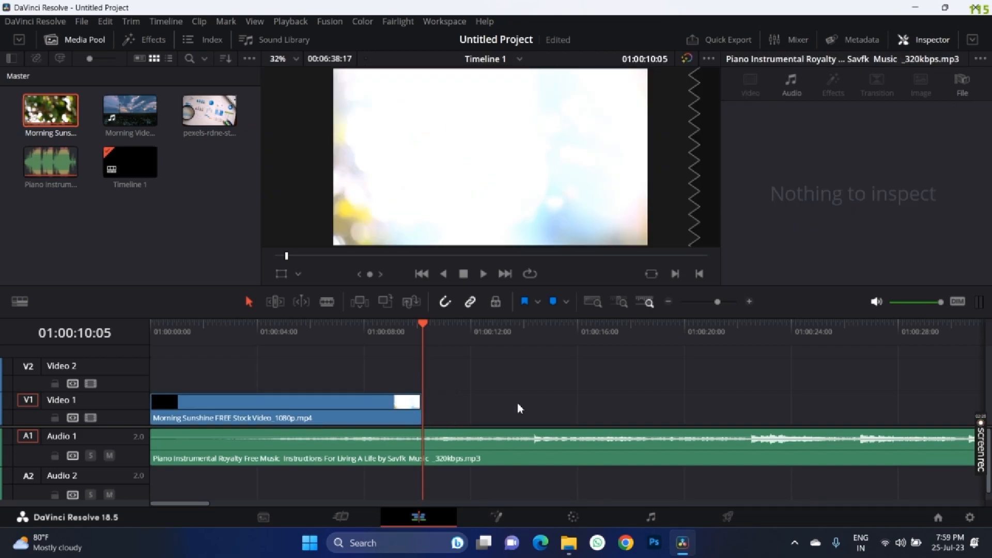
Play the timeline from the beginning to check the trimmed Morning Sunshine clip.
key("Home")
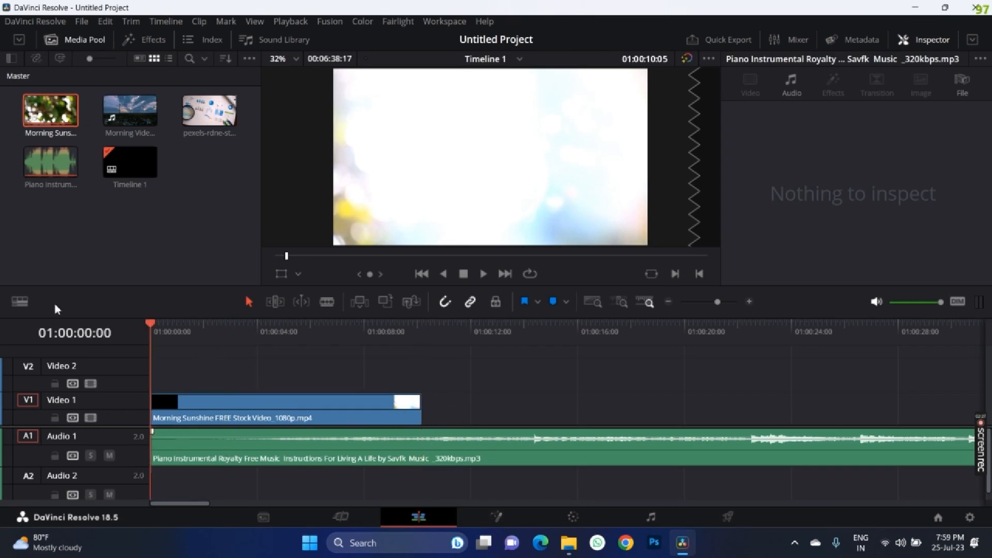
key("space")
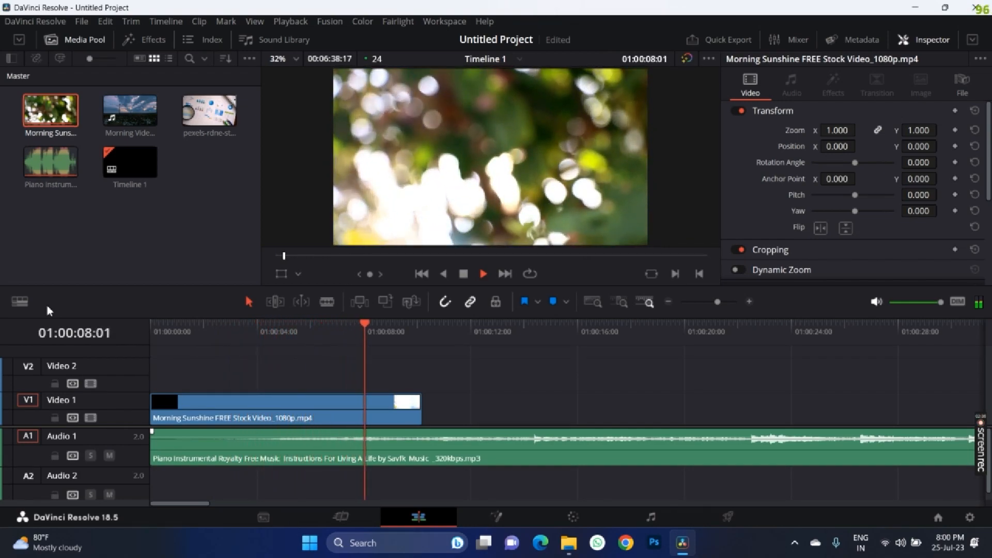
key("space")
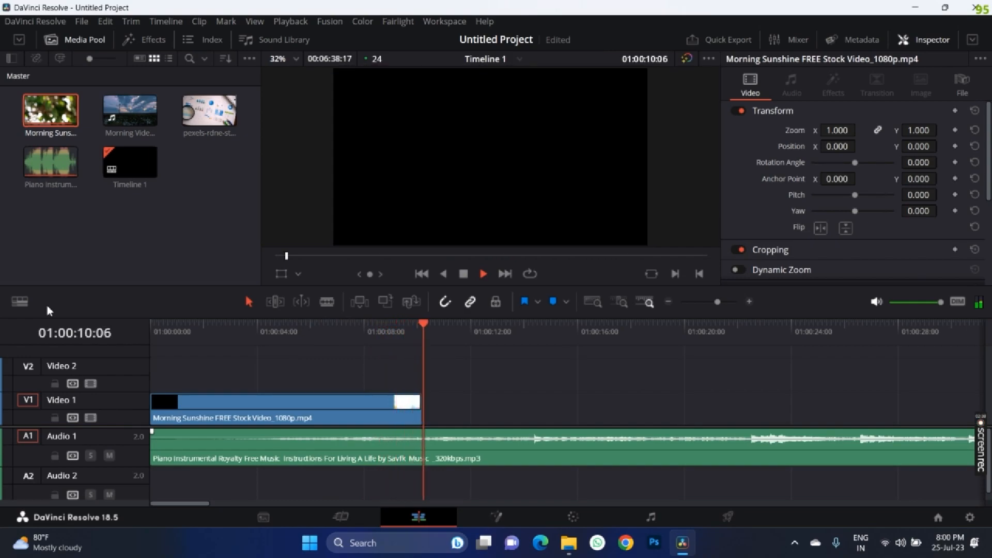
Place the Morning Video Karakorum clip on Video 1 directly after the Morning Sunshine clip.
left_click(129, 110)
left_click_drag(130, 110, 416, 373)
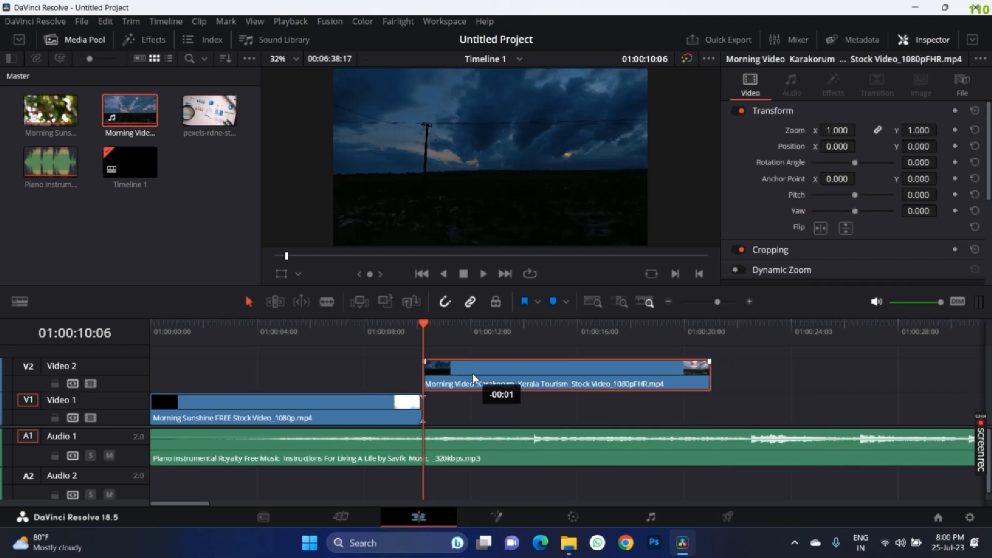
left_click_drag(472, 374, 477, 416)
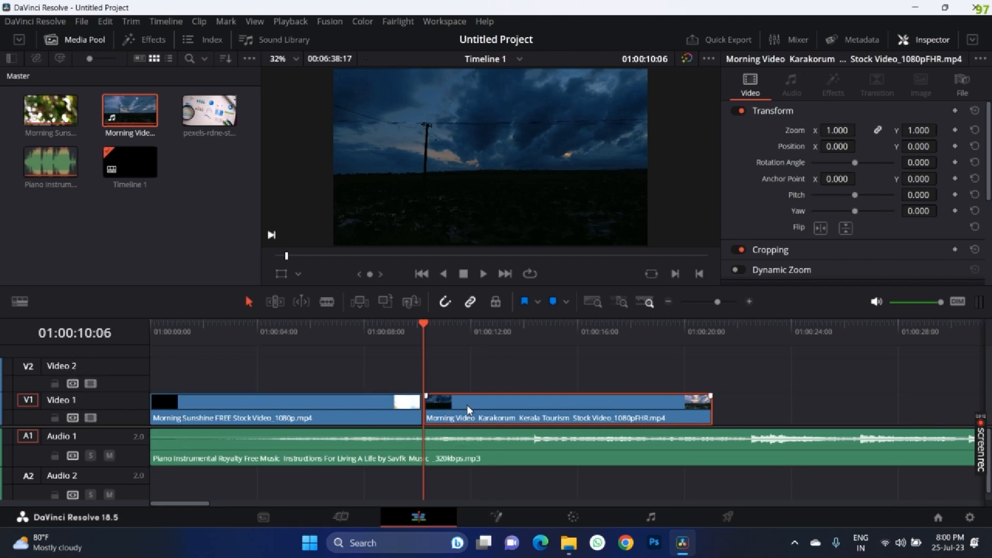
Trim the end of the Morning Video Karakorum clip to 01:00:17:03, close the gap before it and play it back.
key("space")
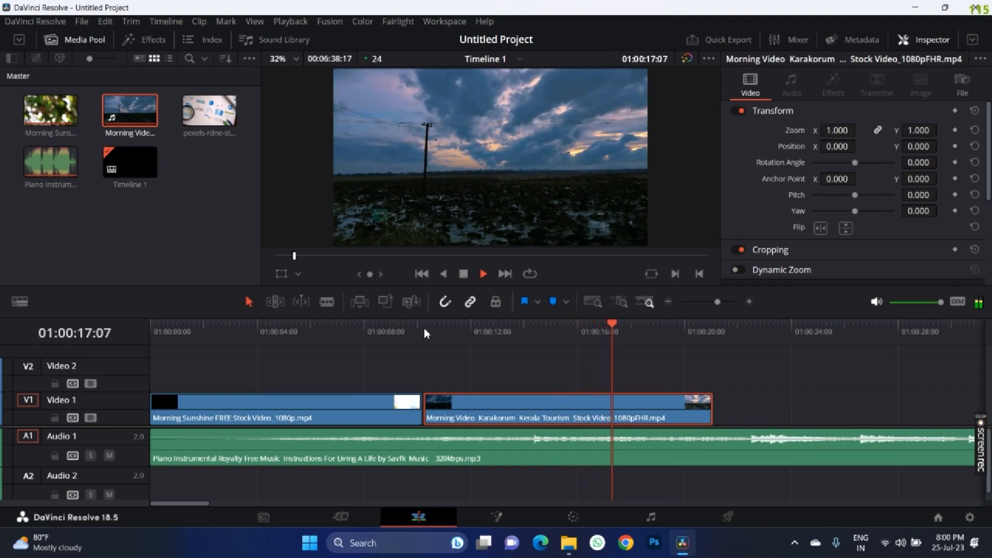
key("space")
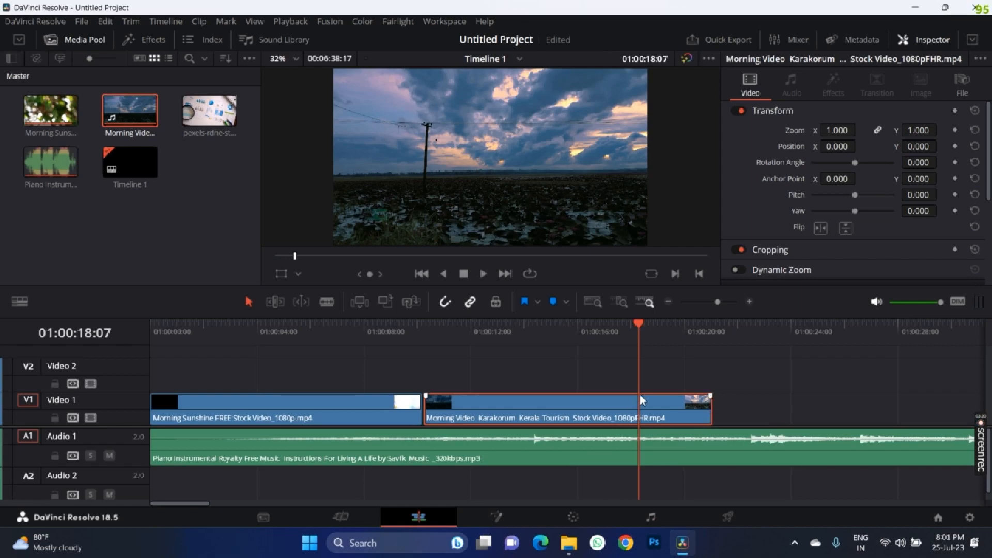
left_click_drag(713, 406, 640, 406)
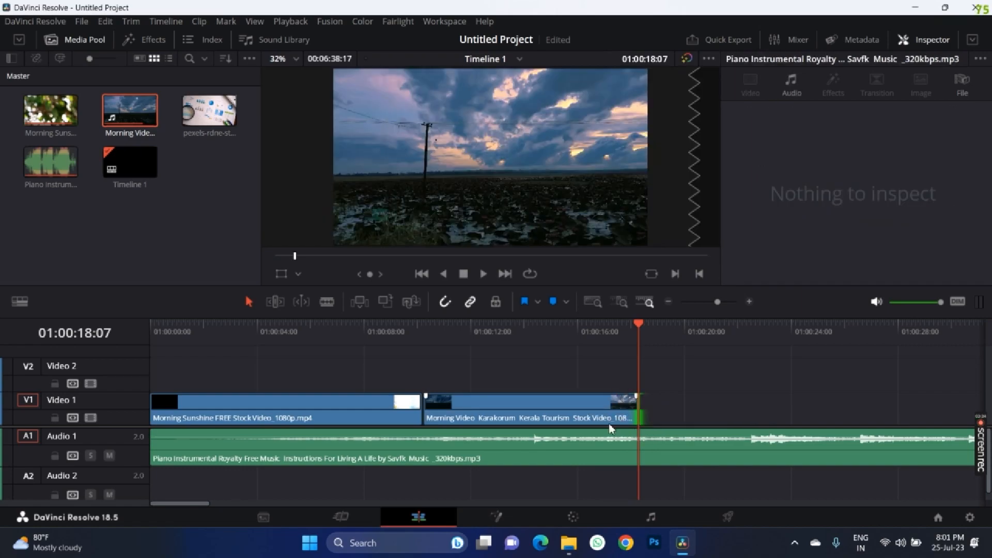
left_click_drag(425, 324, 463, 398)
left_click(429, 330)
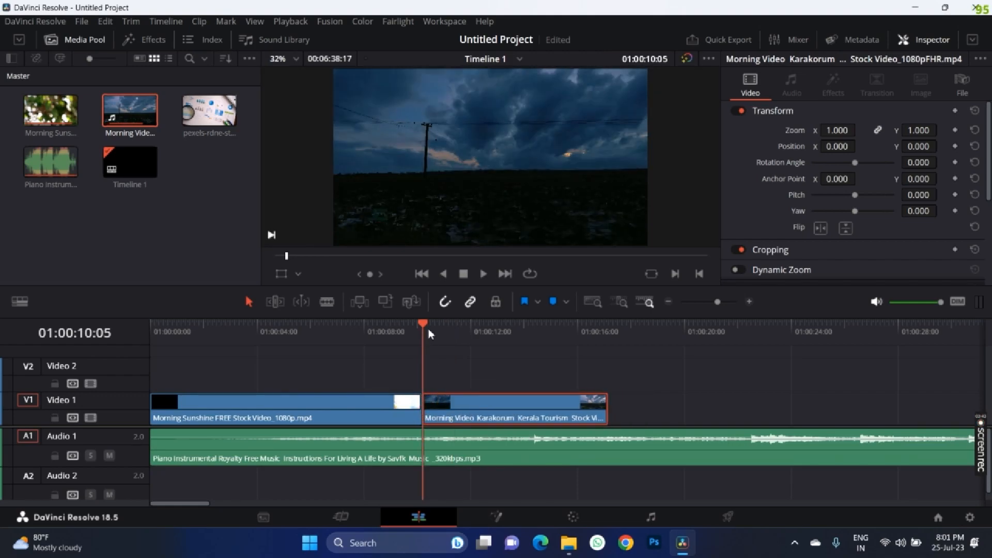
key("space")
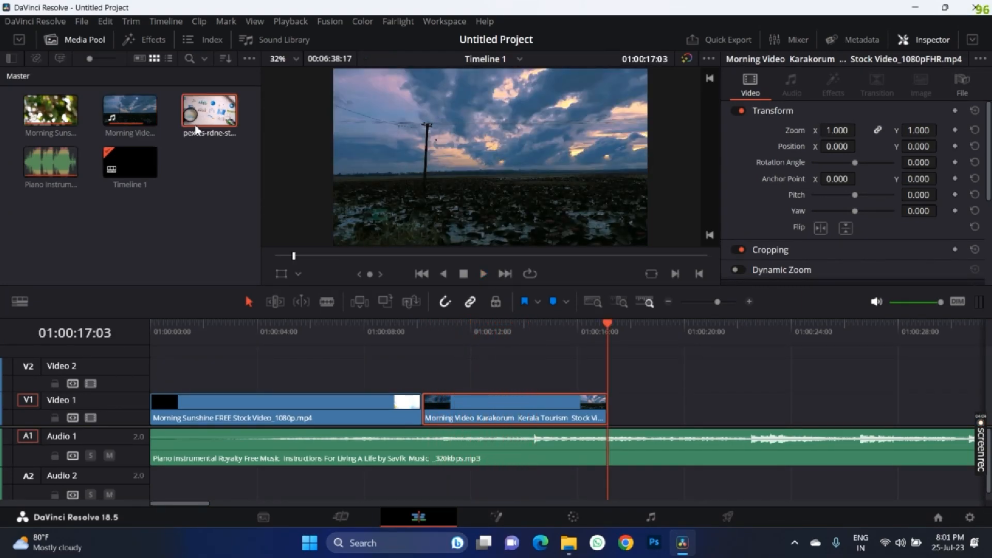
Place the pexels-rdne clip directly after the Morning Video Karakorum clip on Video 1 and trim its end to 01:00:22:13.
left_click_drag(209, 110, 612, 405)
left_click(671, 407)
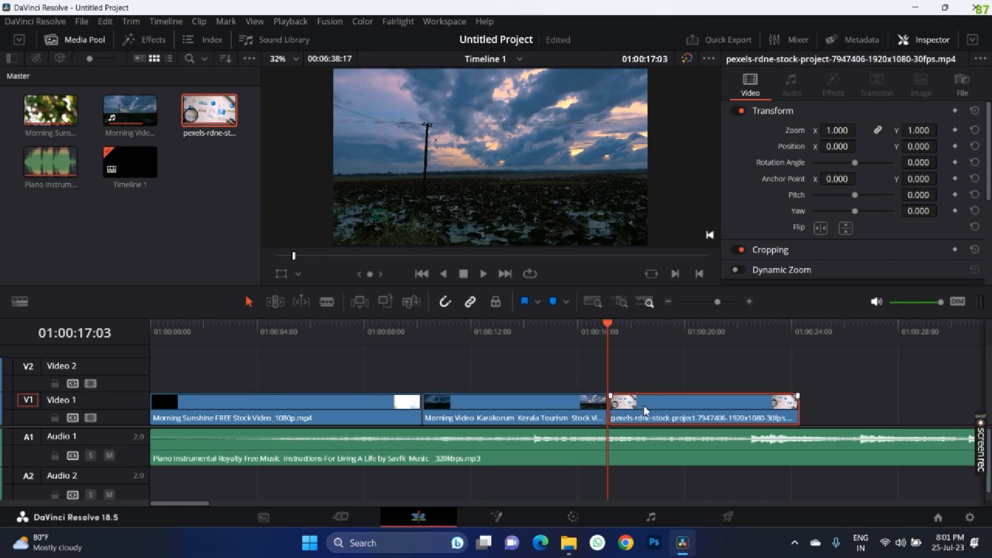
key("space")
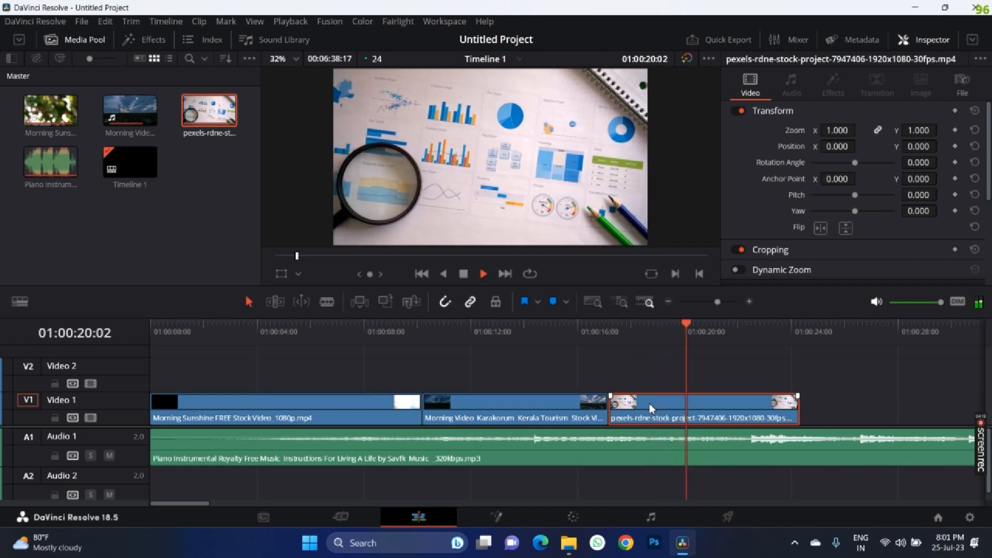
key("space")
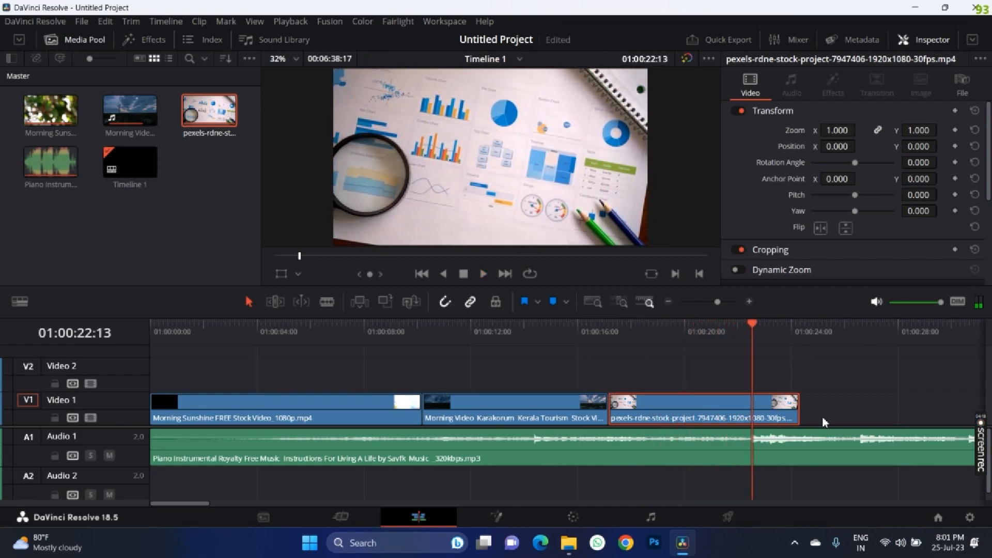
left_click_drag(804, 409, 742, 402)
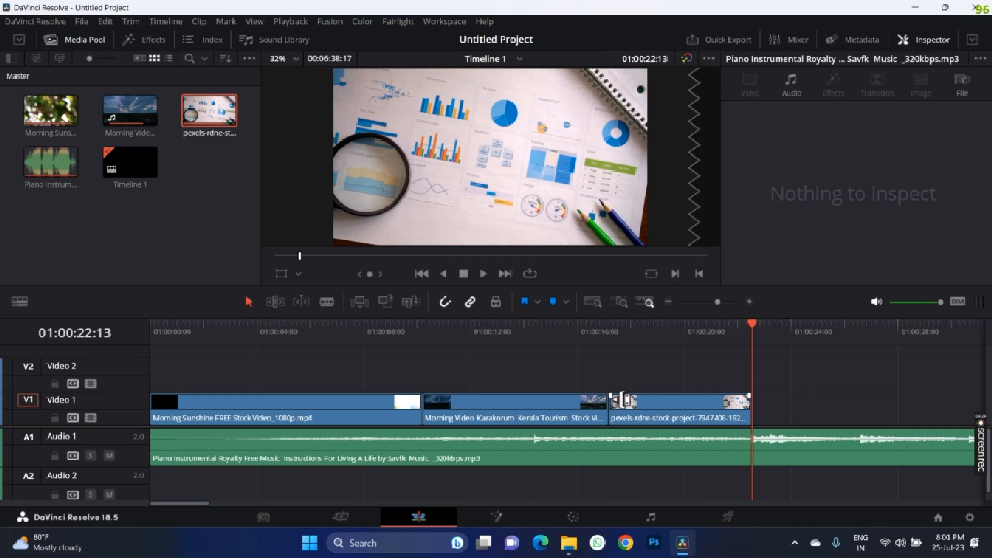
Scrub back to the timeline start and play the assembled three-clip sequence.
left_click_drag(539, 331, 530, 356)
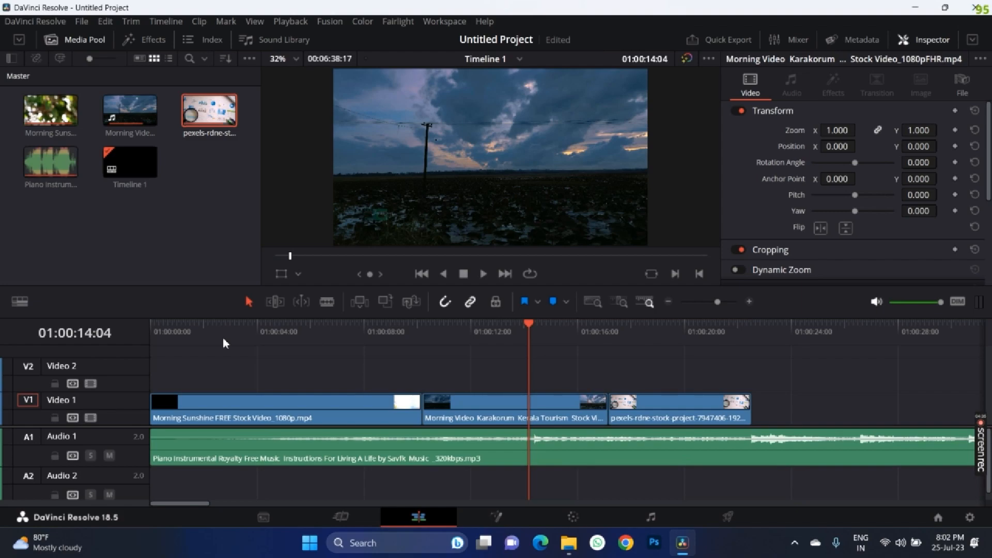
left_click_drag(218, 324, 129, 315)
key("space")
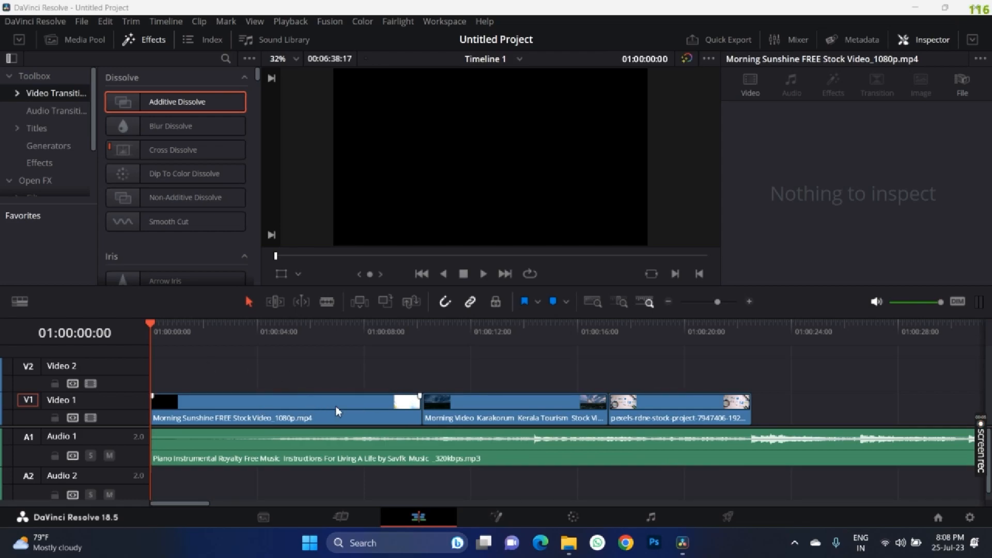
Swap the first two clips on Video 1 so Morning Video Karakorum starts the timeline and Morning Sunshine directly follows it.
left_click_drag(255, 331, 507, 355)
left_click(500, 412)
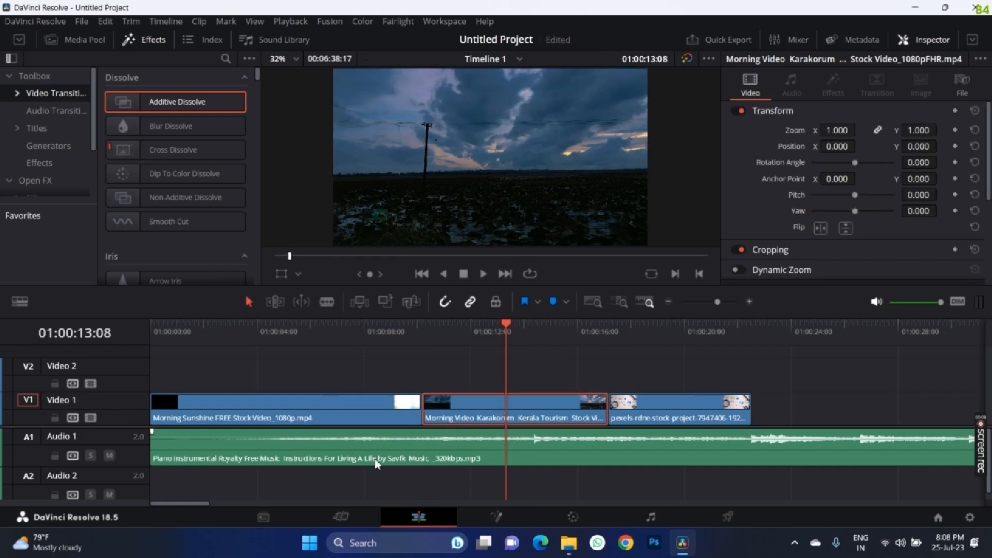
left_click_drag(469, 403, 211, 413)
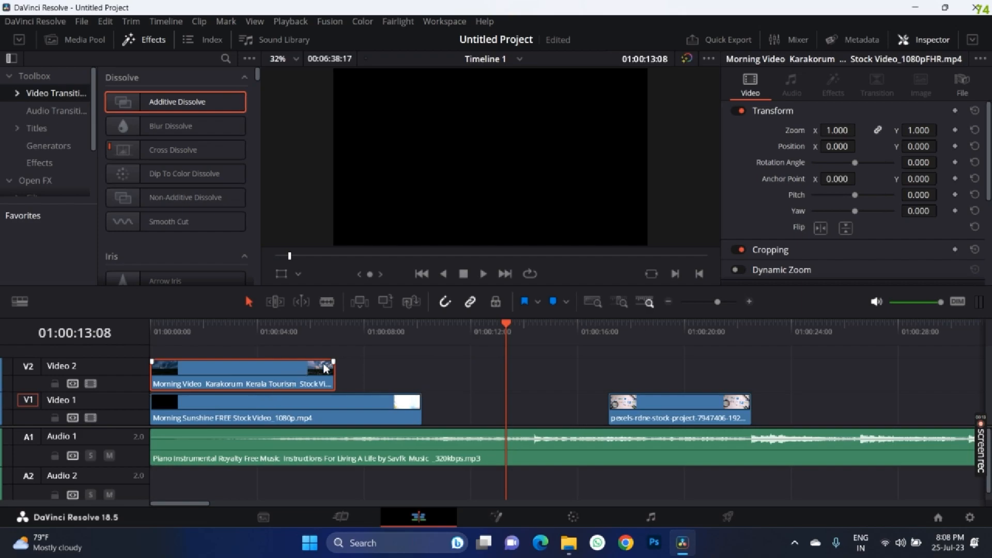
left_click_drag(203, 415, 388, 415)
left_click(253, 381)
left_click_drag(252, 380, 253, 415)
Add a fade-in to the start of the Morning Video Karakorum clip and review it, then return the playhead to 01:00:05:16.
left_click_drag(174, 328, 111, 329)
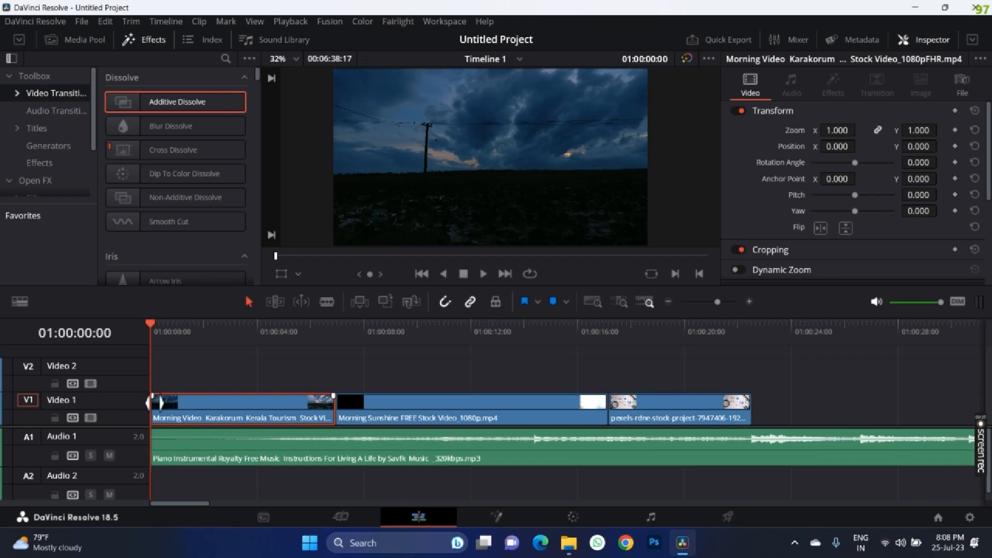
left_click_drag(153, 396, 225, 396)
key("space")
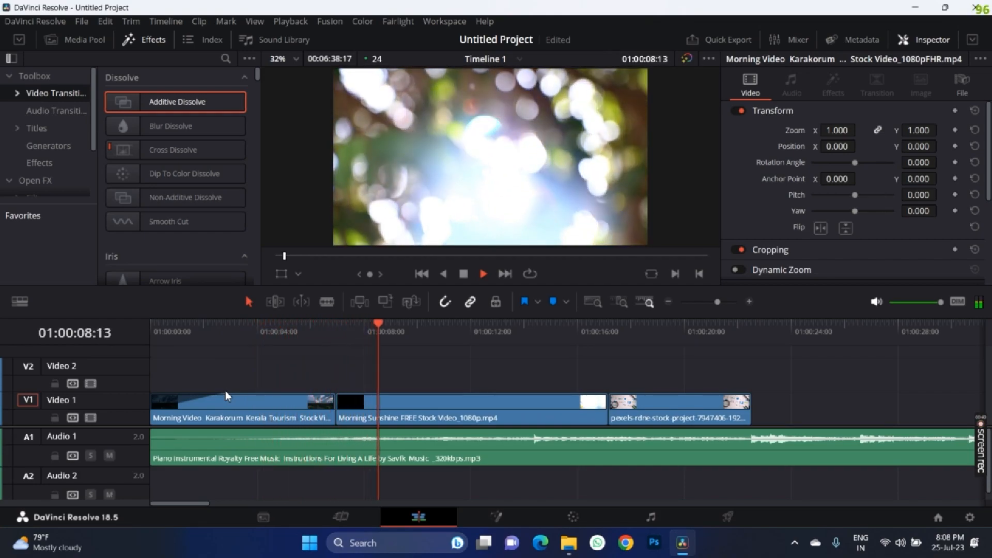
key("space")
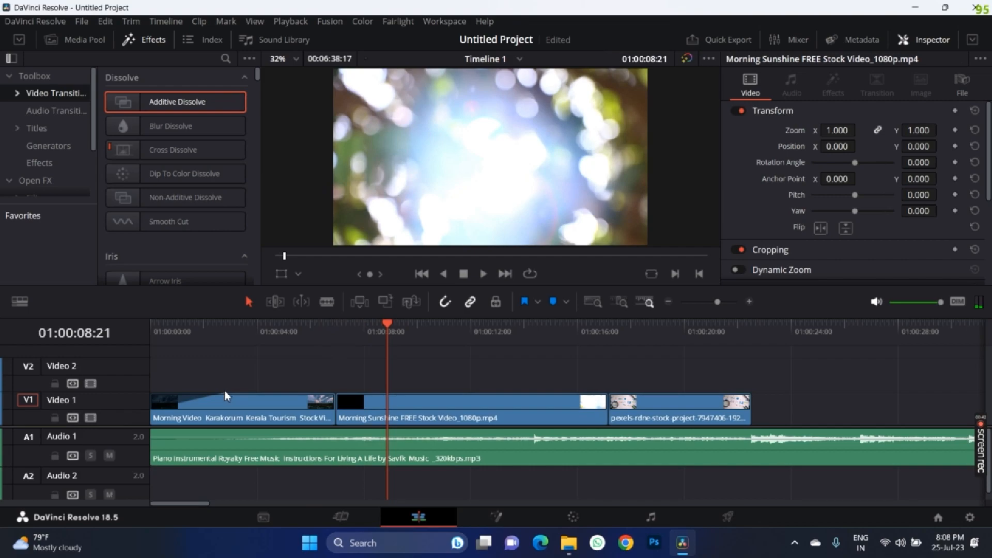
left_click_drag(352, 326, 302, 326)
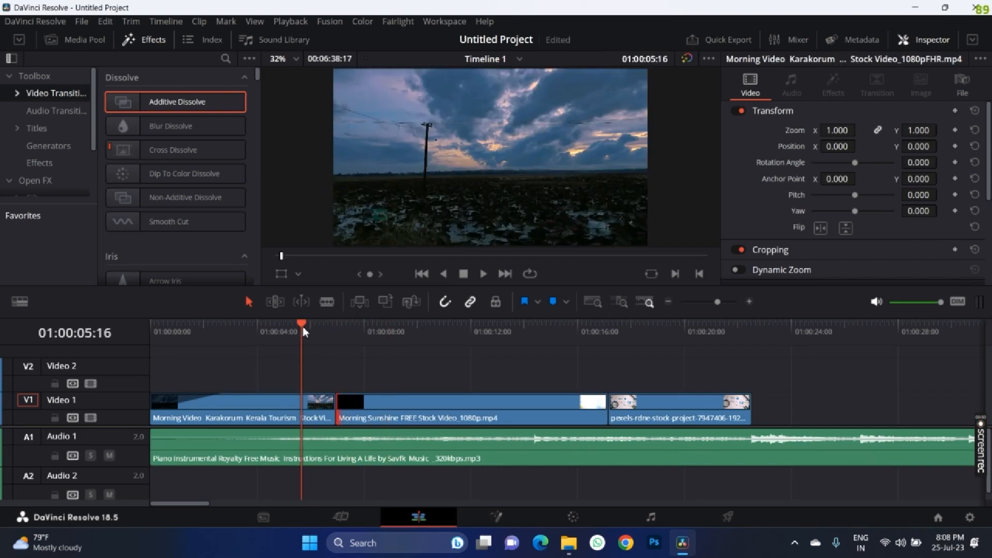
Apply an Additive Dissolve to the start of the Morning Sunshine clip, replace it with a Cross Dissolve, and play the transition back.
key("space")
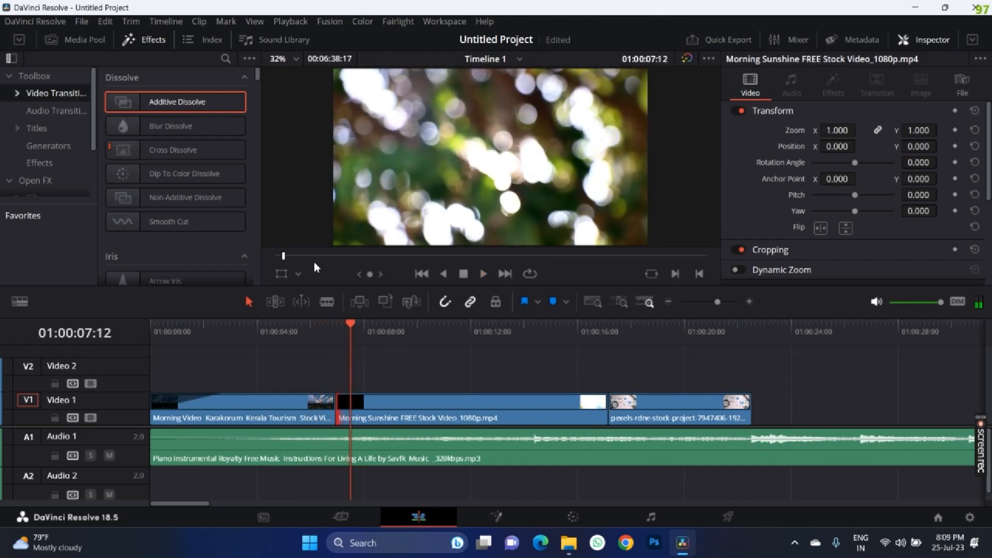
left_click_drag(338, 403, 349, 398)
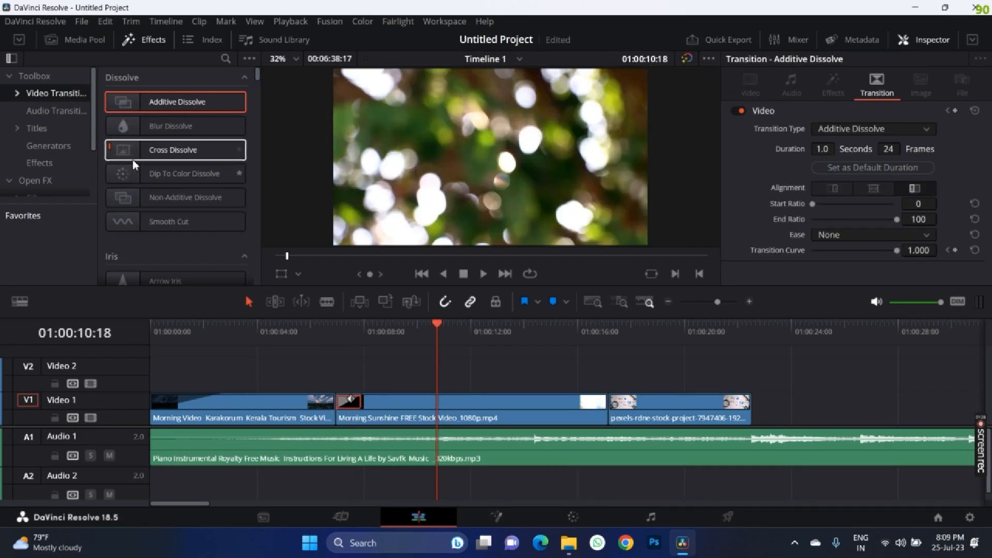
left_click_drag(133, 154, 337, 400)
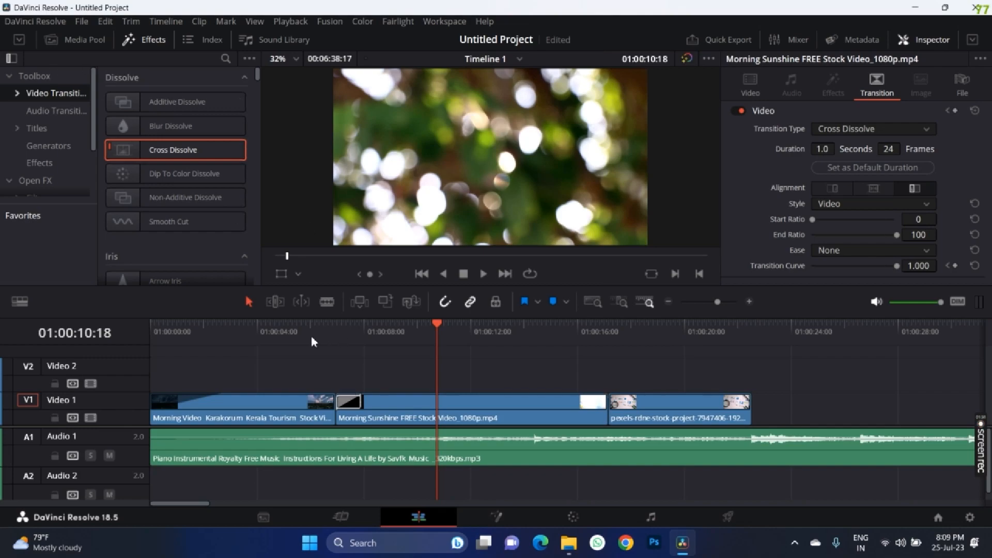
left_click(311, 336)
key("space")
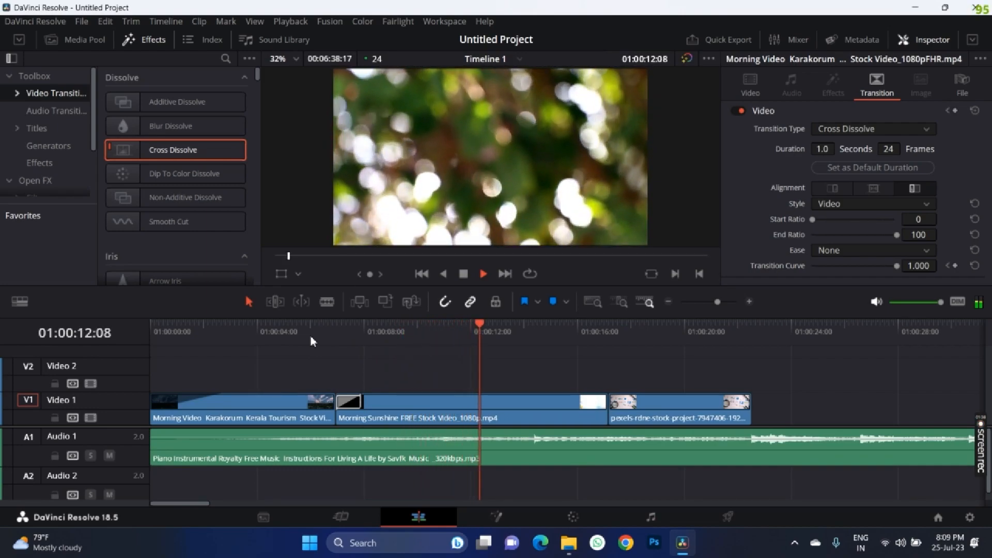
key("space")
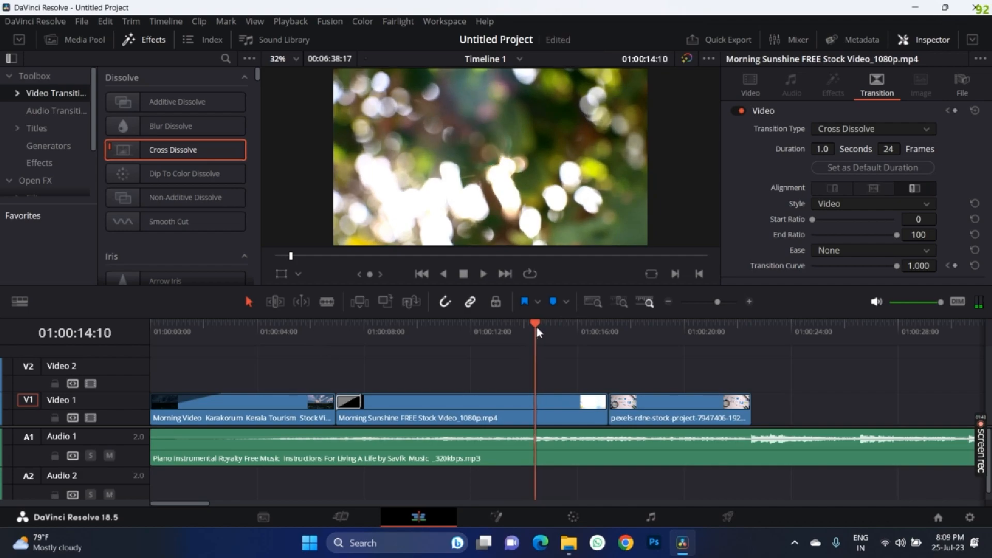
Trim the Morning Sunshine clip's end to 01:00:14:10 with the pexels-rdne clip directly after it, joined by a Dip To Color Dissolve, and review it.
left_click_drag(607, 419, 535, 419)
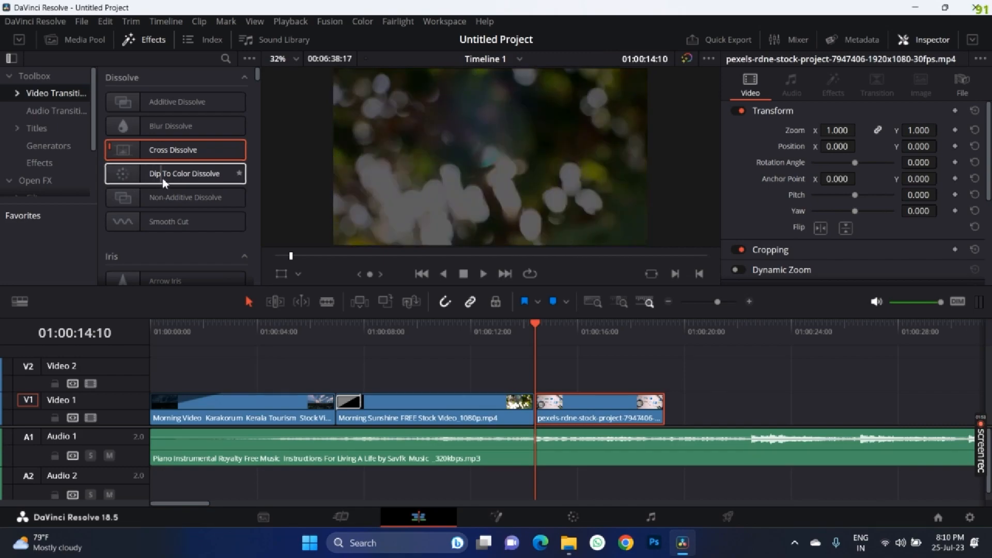
left_click_drag(179, 180, 535, 396)
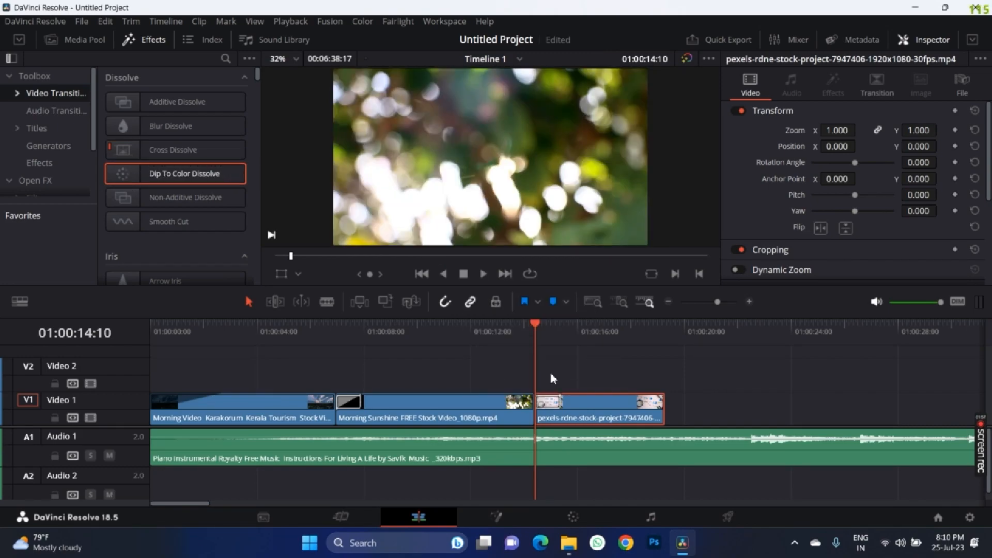
key("space")
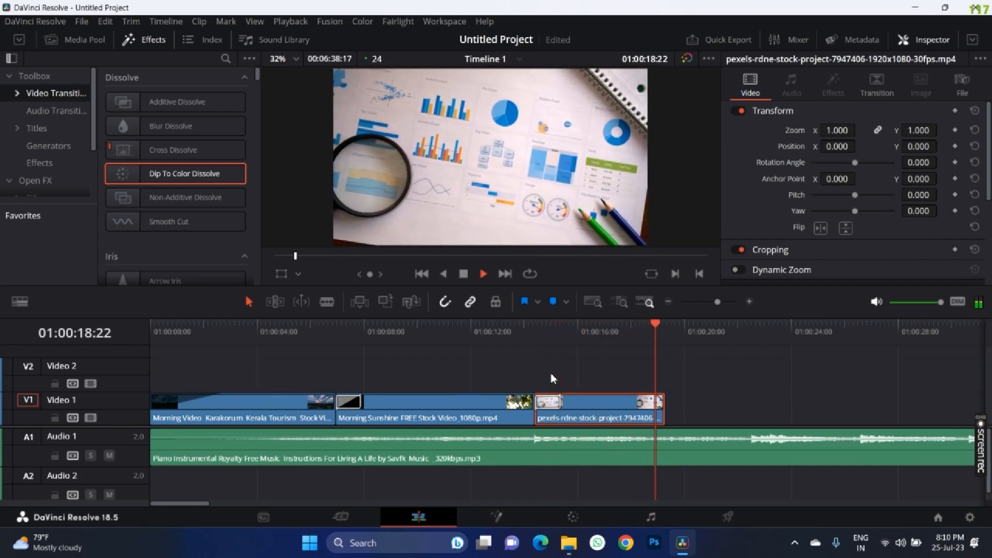
key("space")
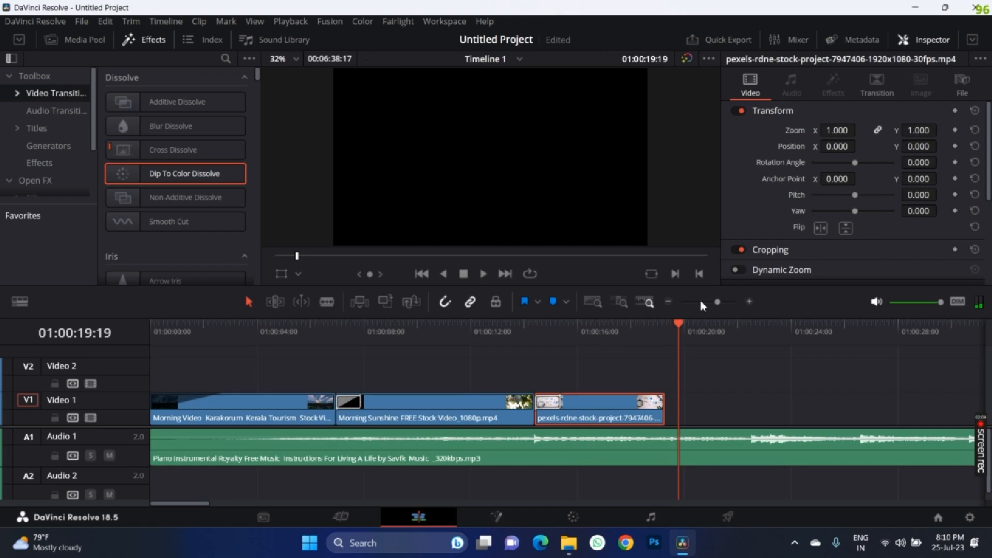
Play the whole sequence from the timeline start to review the transitions.
left_click_drag(675, 326, 1, 396)
key("space")
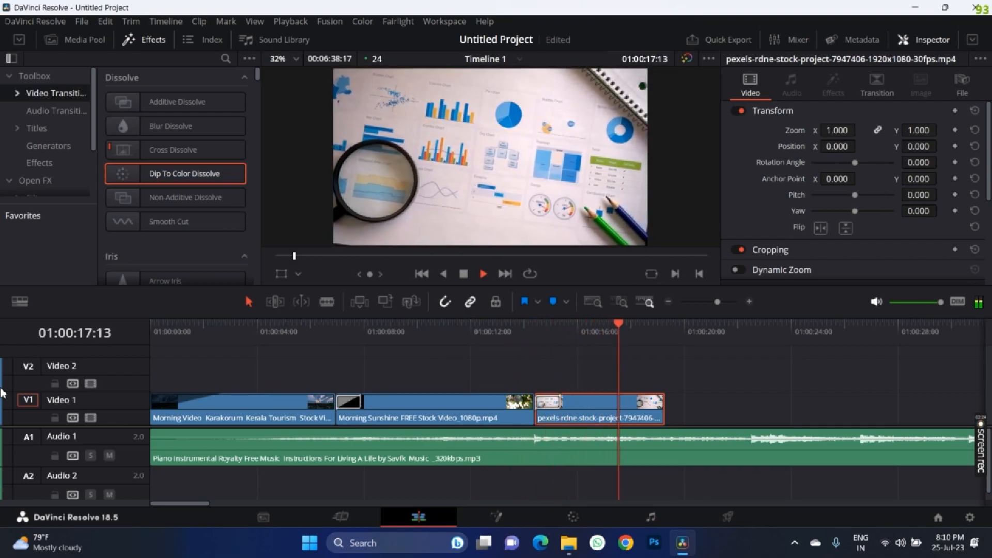
key("space")
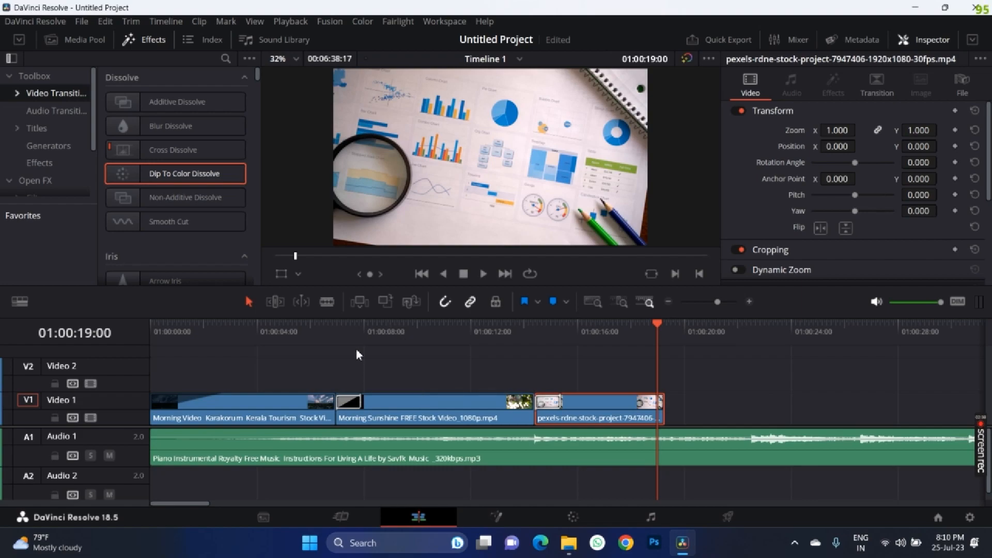
Split the piano music clip on Audio 1 at 01:00:19:07, where the last video clip ends.
left_click(682, 453)
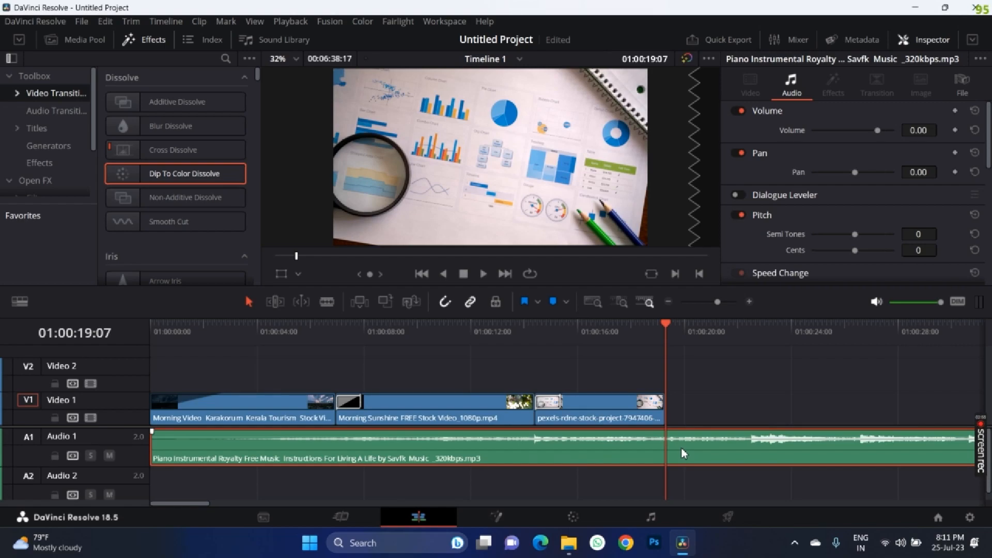
left_click_drag(591, 332, 640, 368)
left_click(665, 331)
left_click_drag(696, 336, 664, 380)
left_click(328, 301)
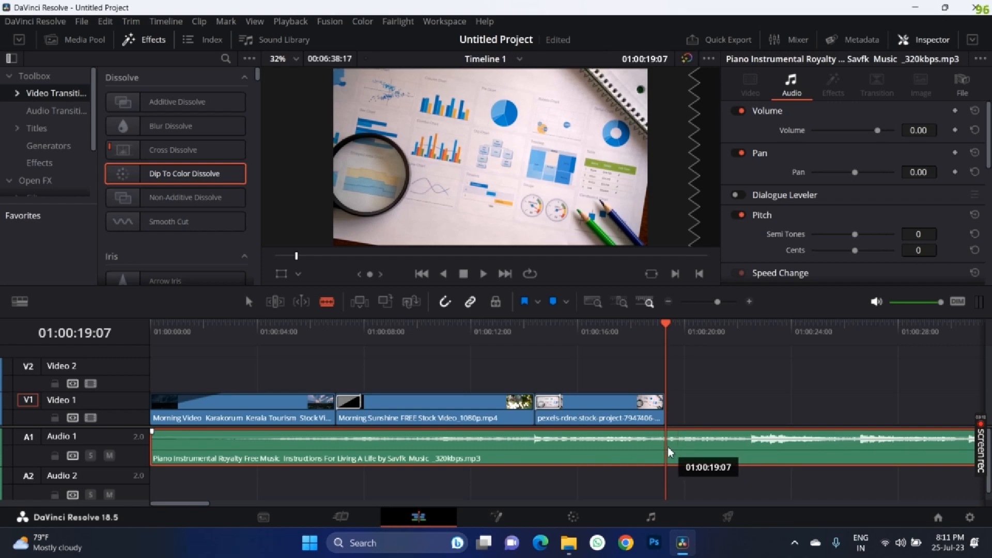
key("ctrl+b")
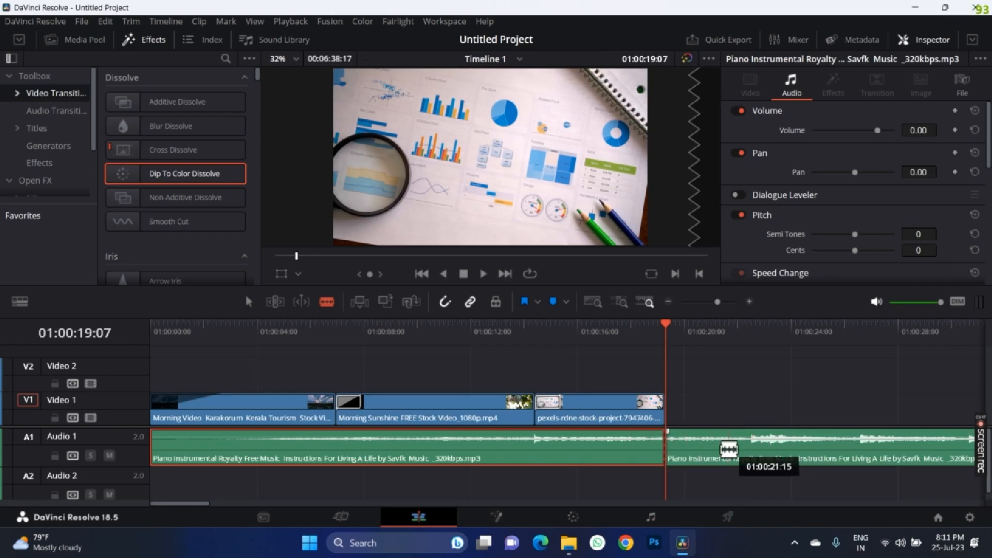
Delete the music segment that extends past the last video clip and play the remaining ending.
left_click(583, 338)
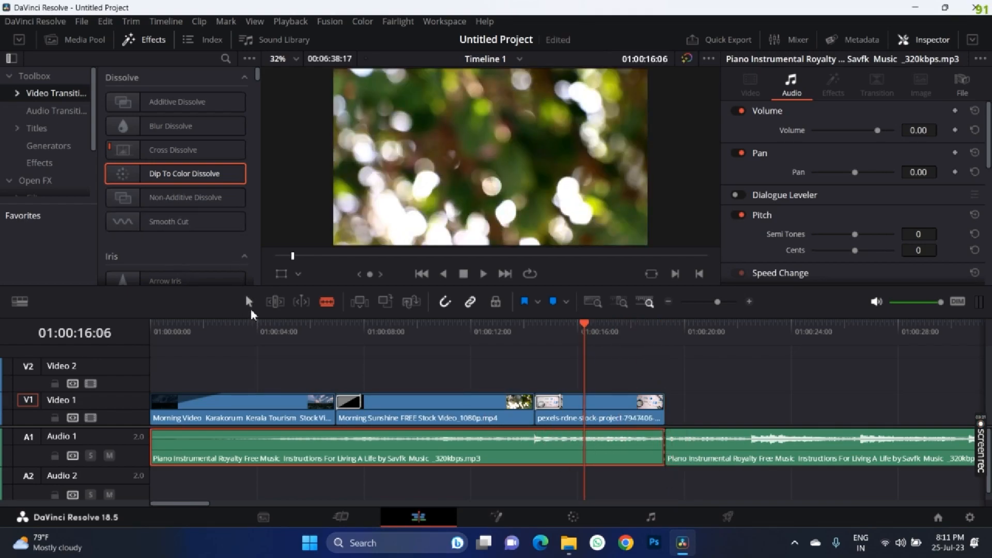
left_click(249, 306)
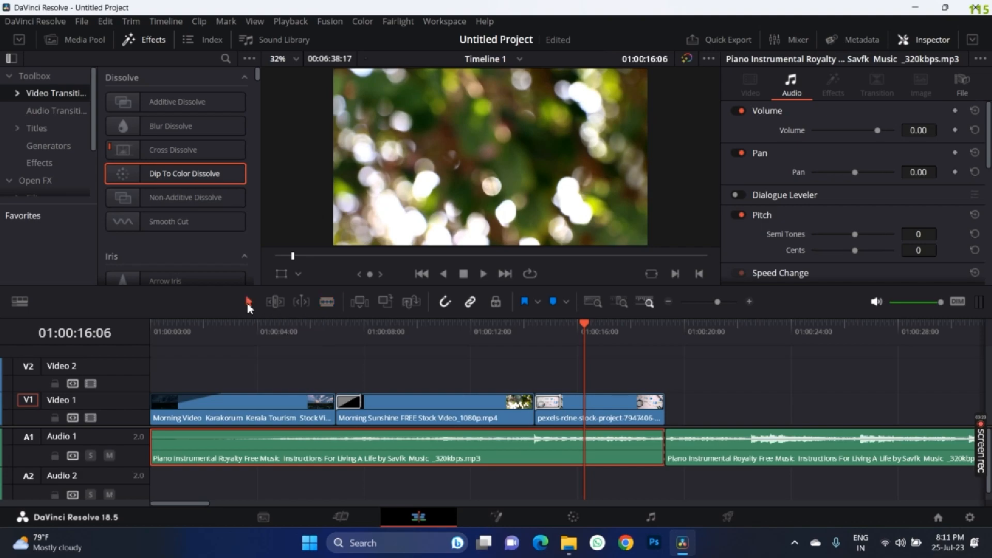
left_click(693, 452)
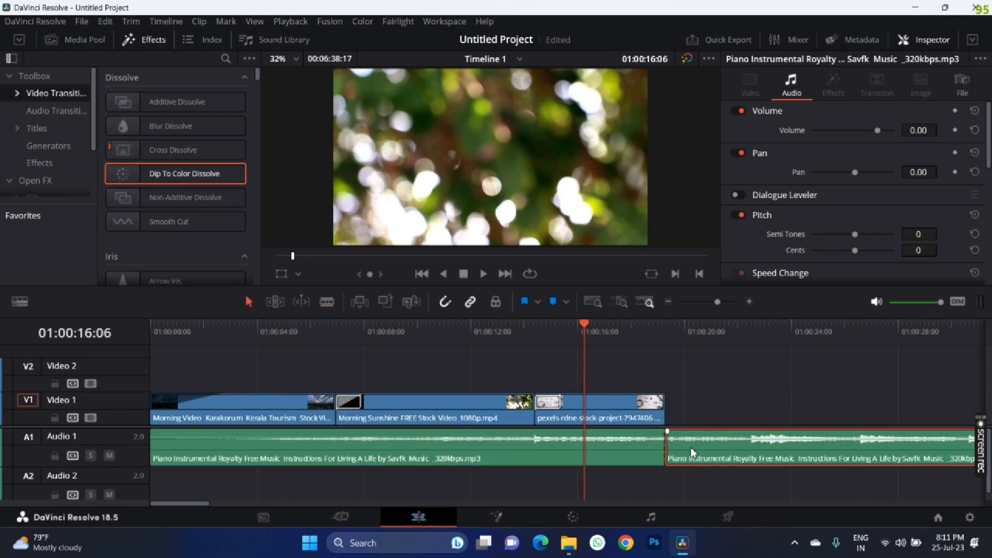
key("Delete")
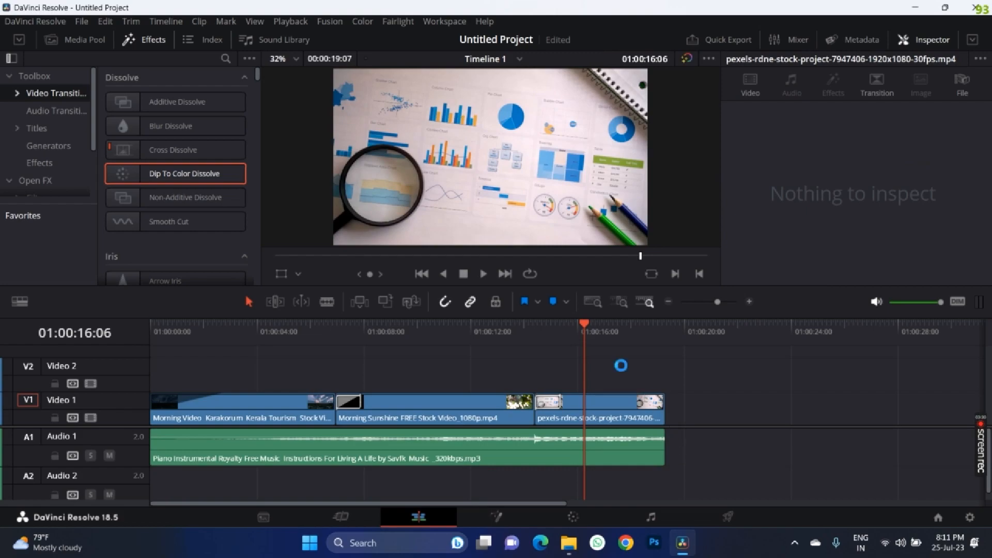
key("space")
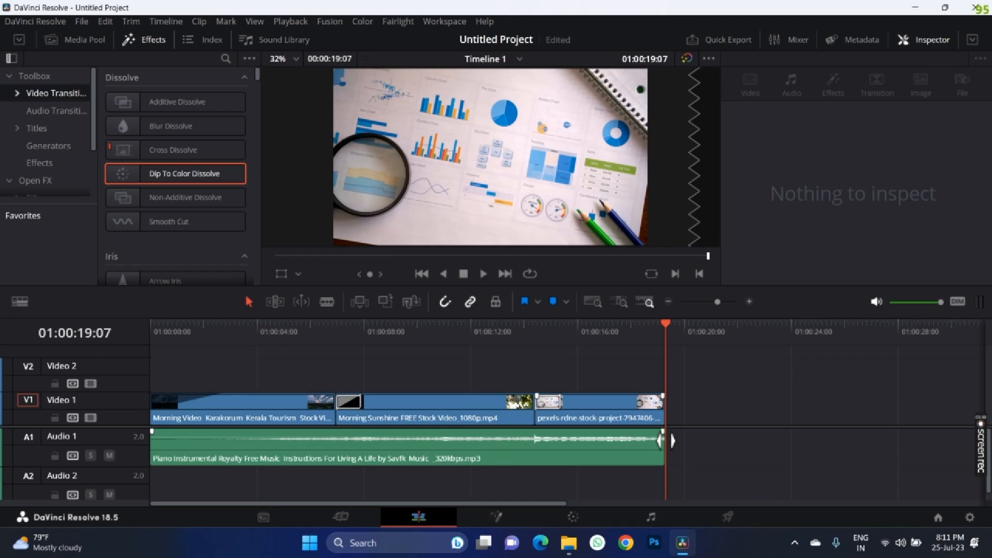
Add a fade-out of about 2 seconds to the end of the piano music clip and play it back.
left_click_drag(660, 439, 600, 440)
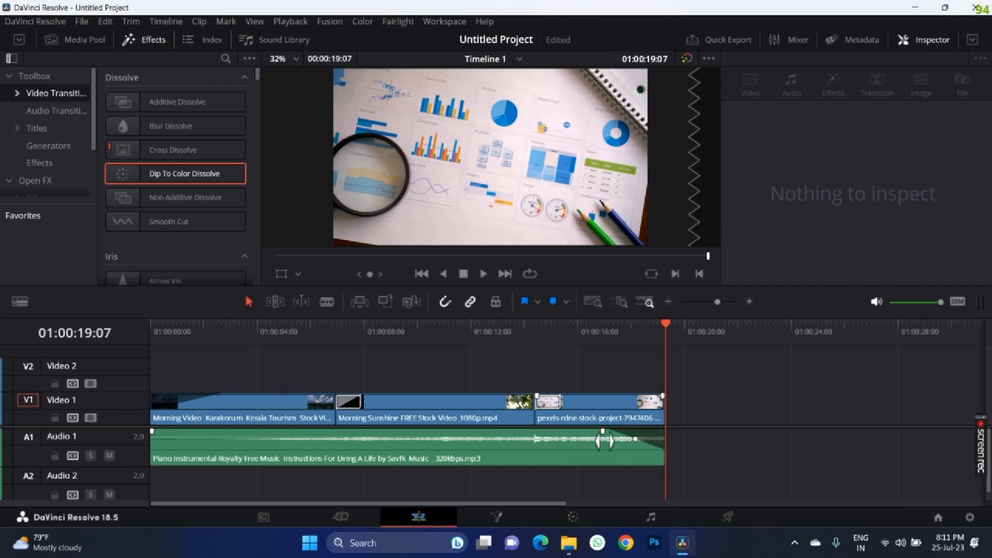
left_click(603, 328)
key("space")
Add a fade-out of about 2 seconds to the end of the pexels-rdne video clip and play the ending.
left_click(655, 406)
left_click_drag(662, 396, 615, 400)
left_click(610, 327)
key("space")
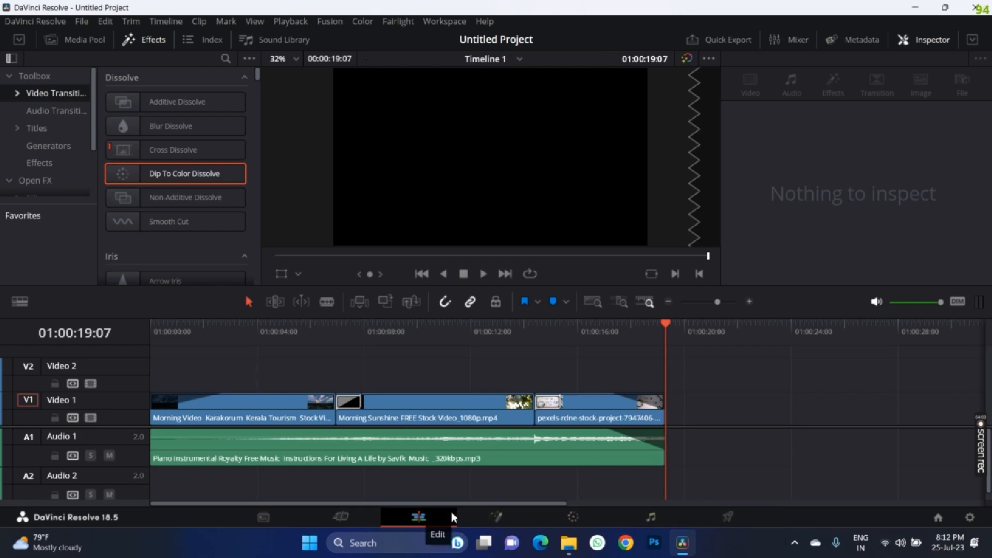
Switch to the Deliver page and name the exported file TRL OUT.
left_click(733, 517)
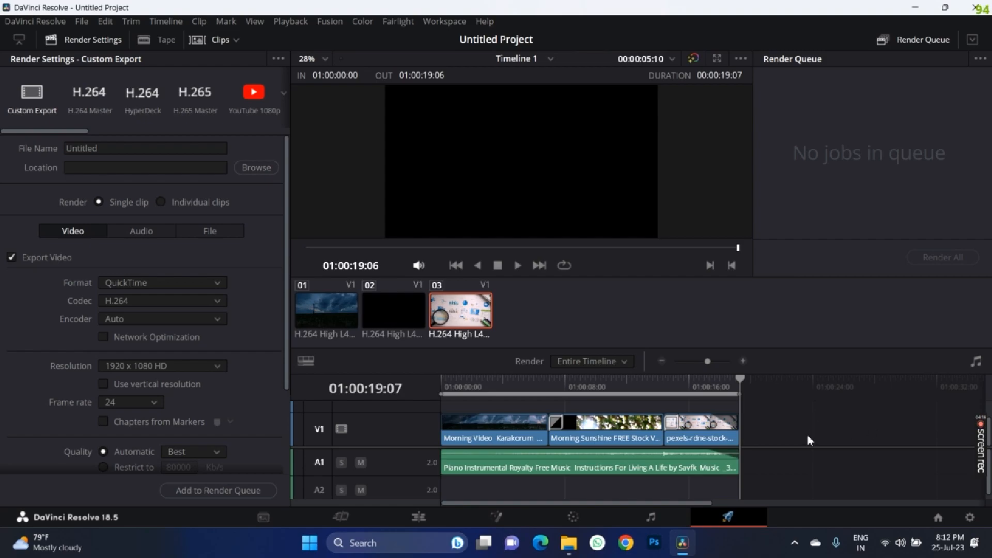
left_click(137, 148)
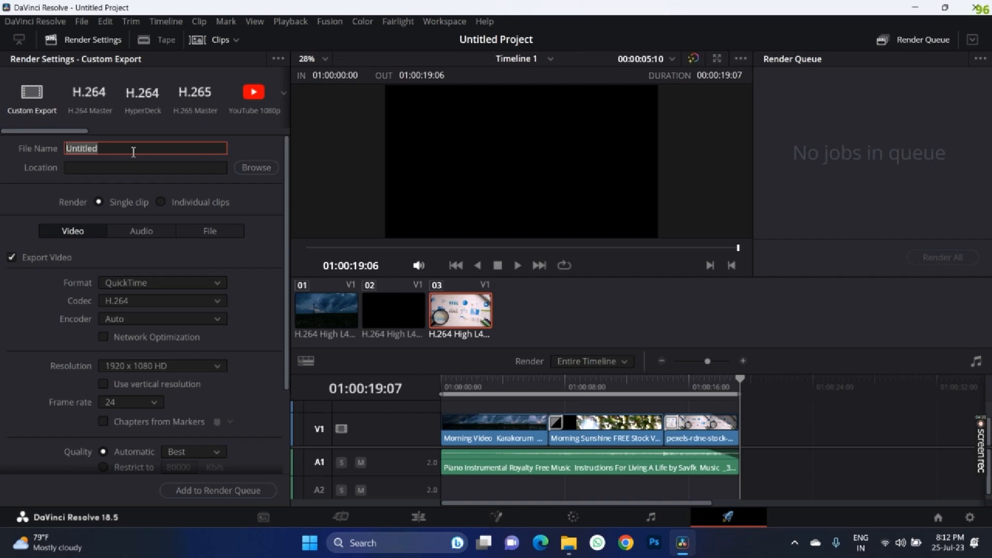
type("TRL OUT")
Set the export destination for TRL OUT to the Videos folder.
left_click(256, 168)
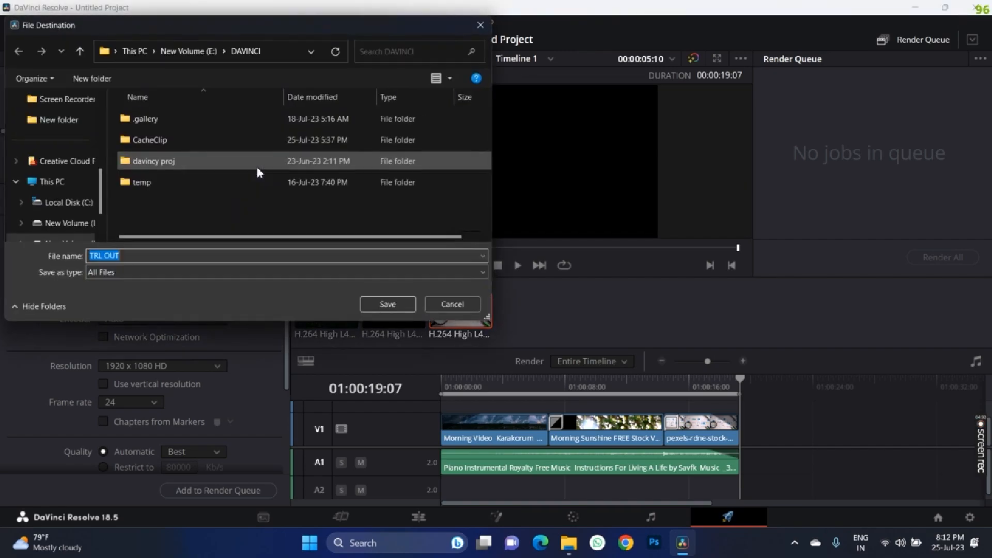
scroll(61, 181, "up", 2)
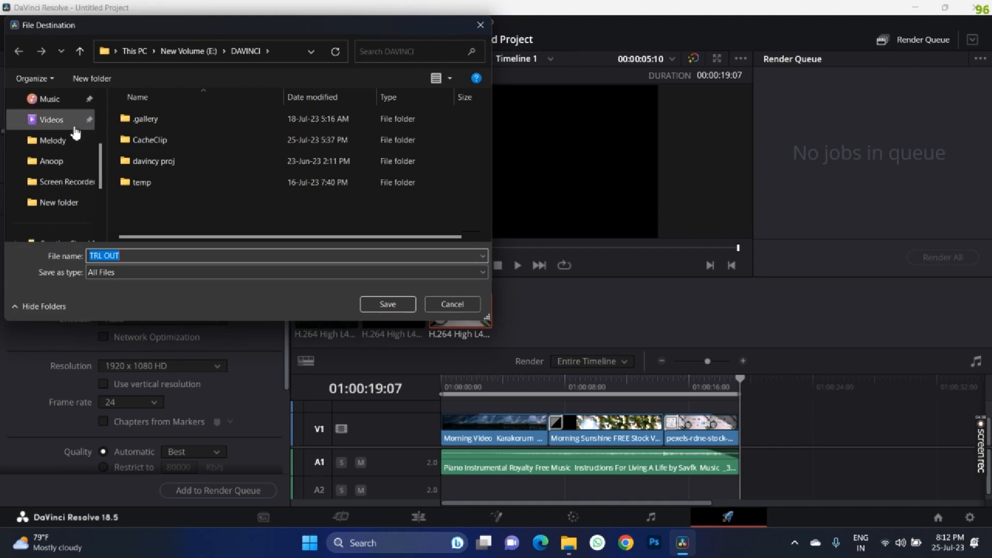
scroll(73, 171, "up", 3)
scroll(73, 175, "down", 2)
left_click(73, 160)
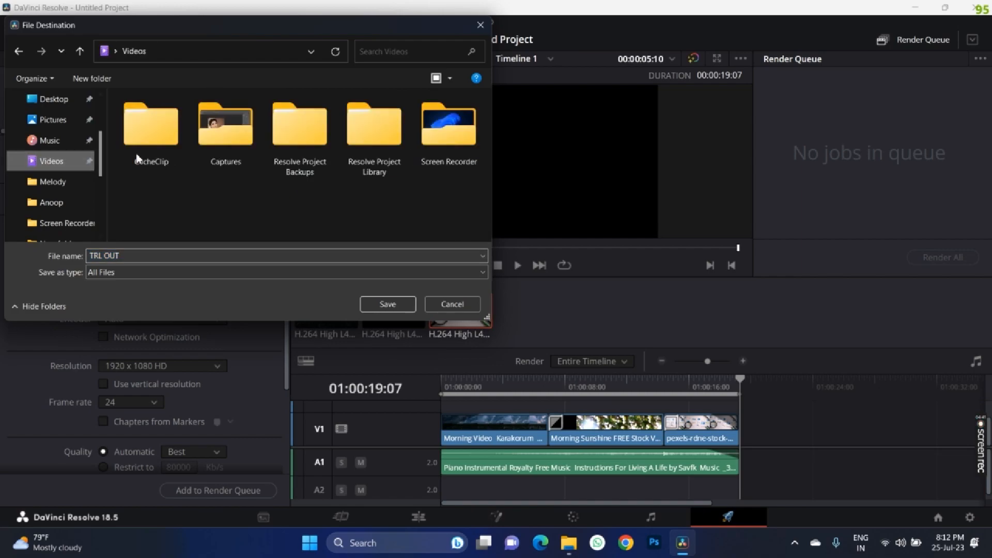
left_click(386, 304)
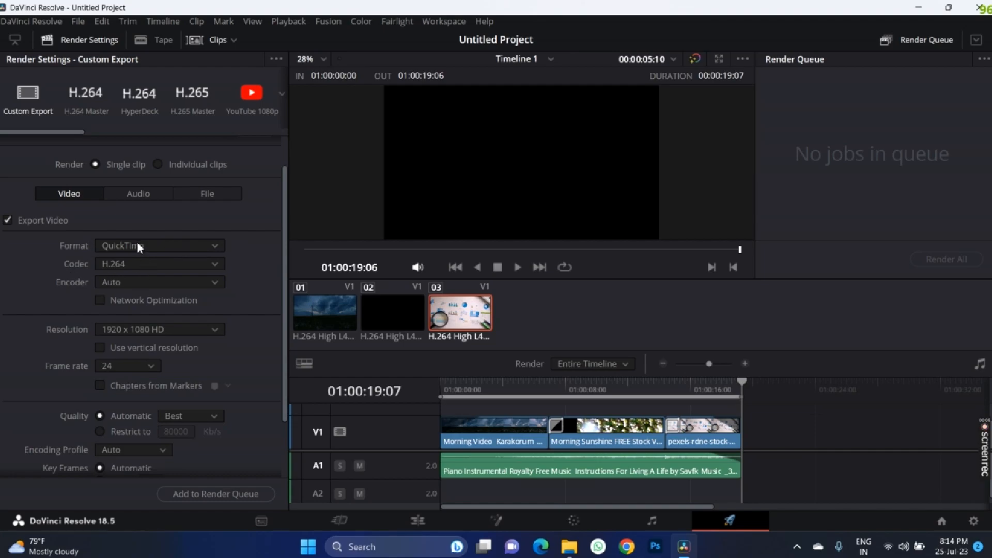
Set the export video format to MP4.
left_click(138, 245)
scroll(158, 343, "up", 5)
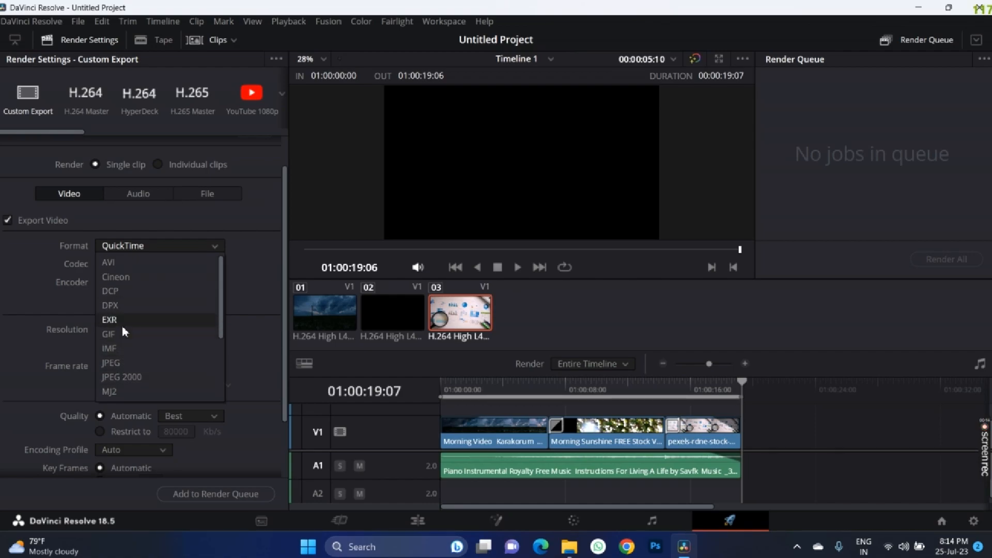
scroll(127, 357, "down", 1)
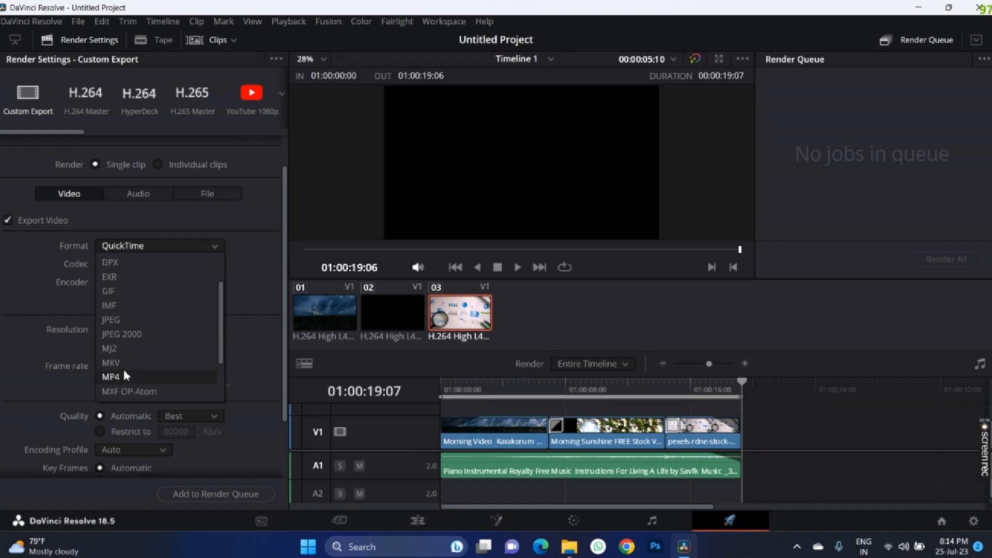
scroll(123, 372, "down", 1)
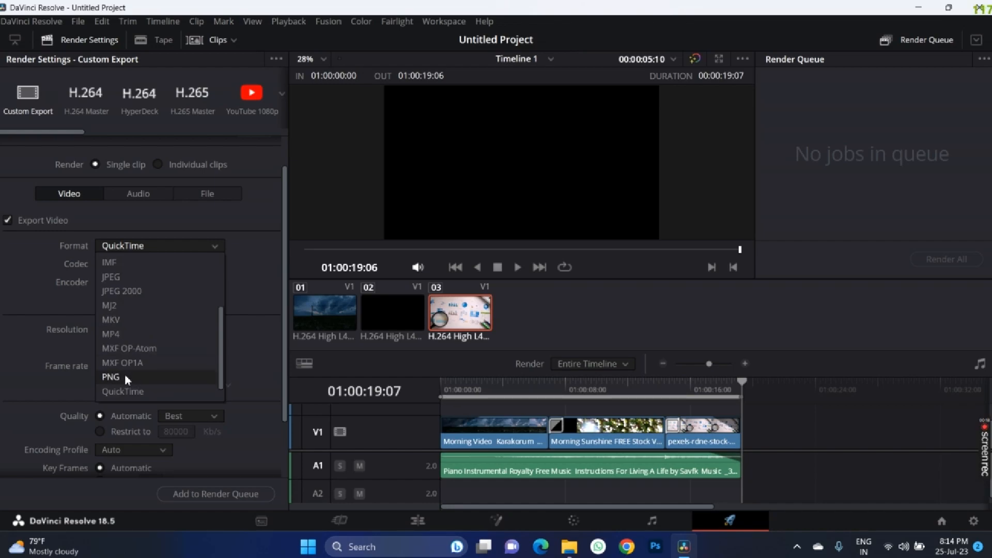
left_click(135, 335)
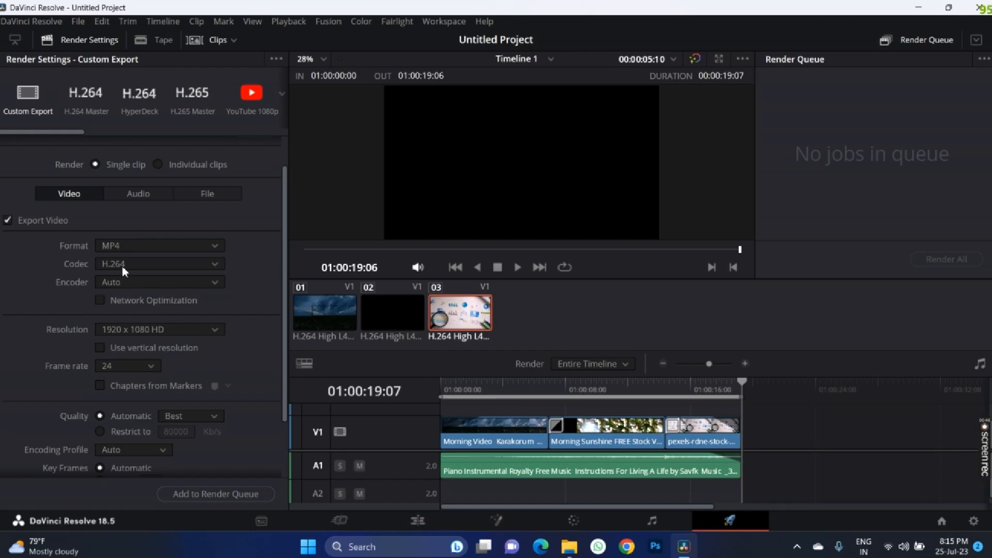
Examine the resolution and frame rate options available for the MP4 export.
scroll(118, 236, "down", 1)
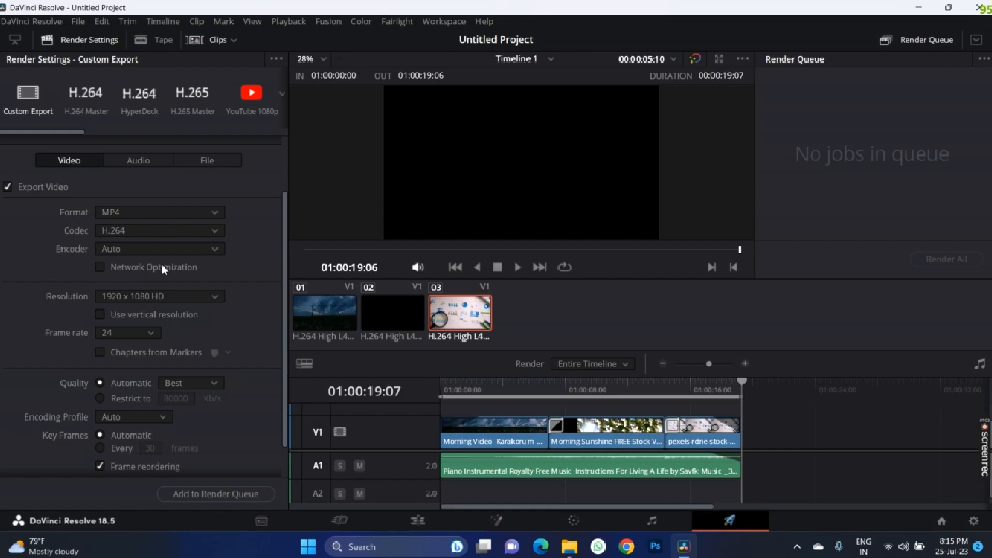
scroll(148, 266, "down", 1)
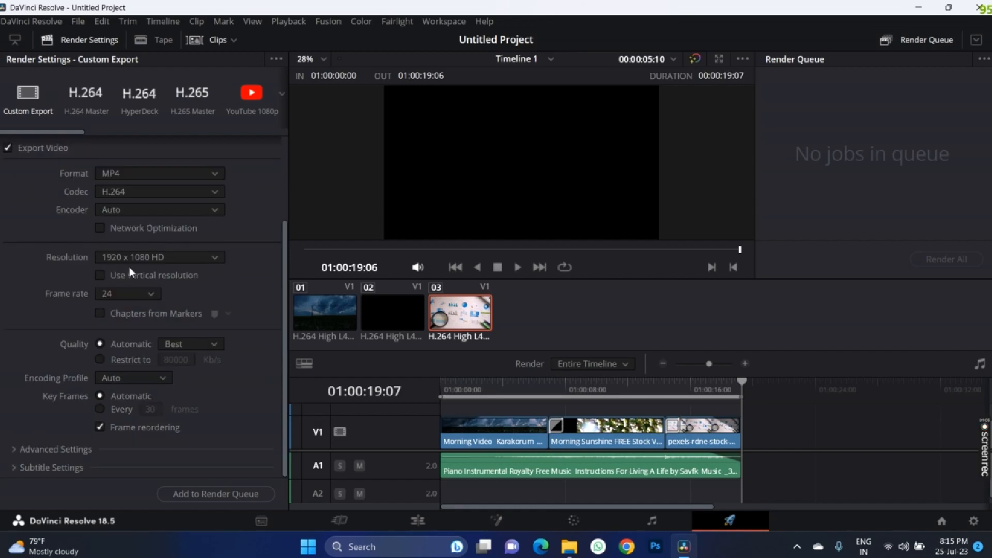
left_click(146, 260)
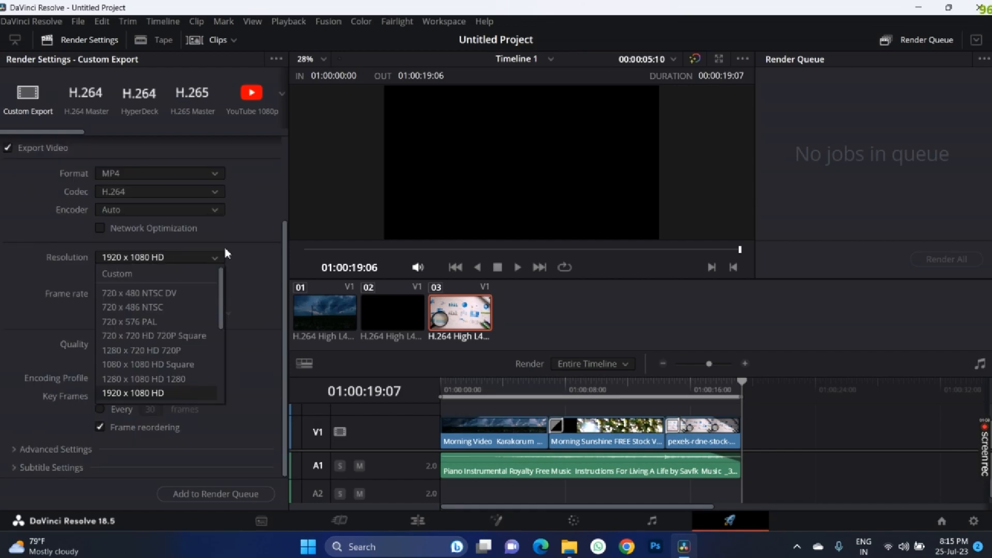
scroll(155, 387, "down", 3)
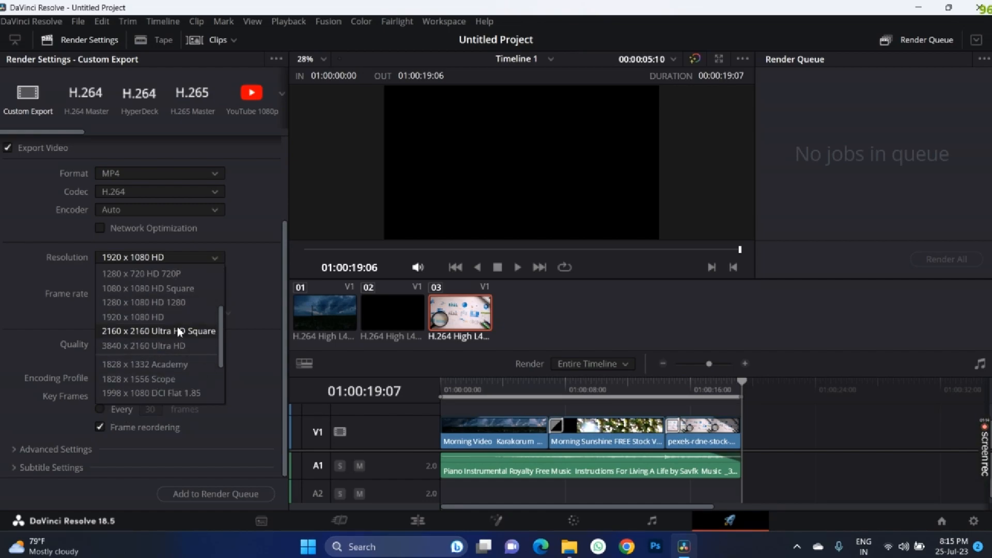
scroll(184, 382, "down", 3)
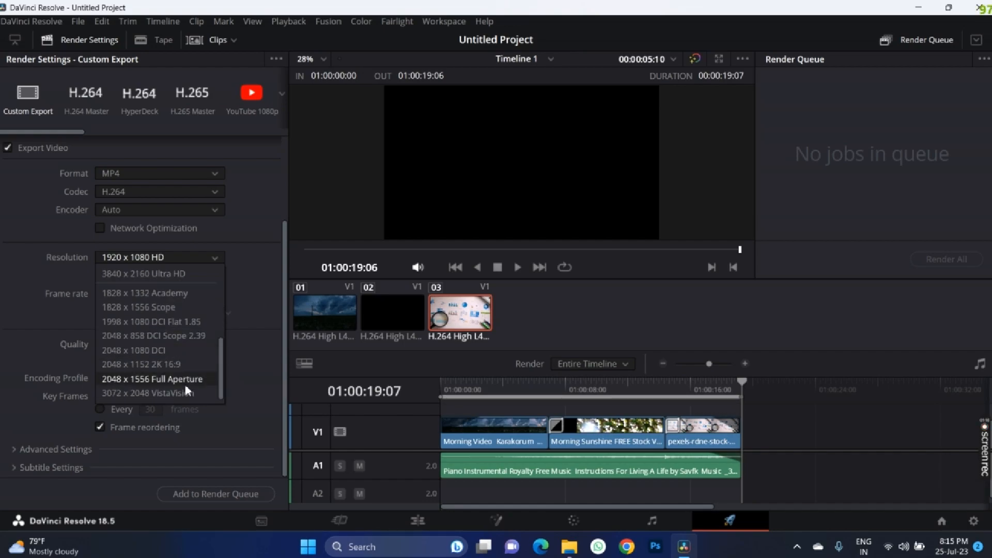
left_click(253, 231)
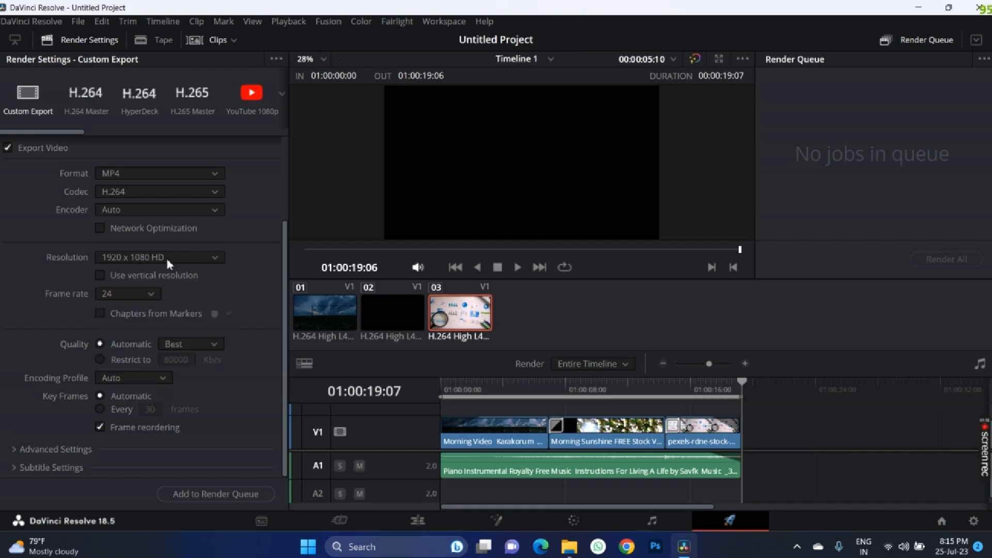
left_click(142, 294)
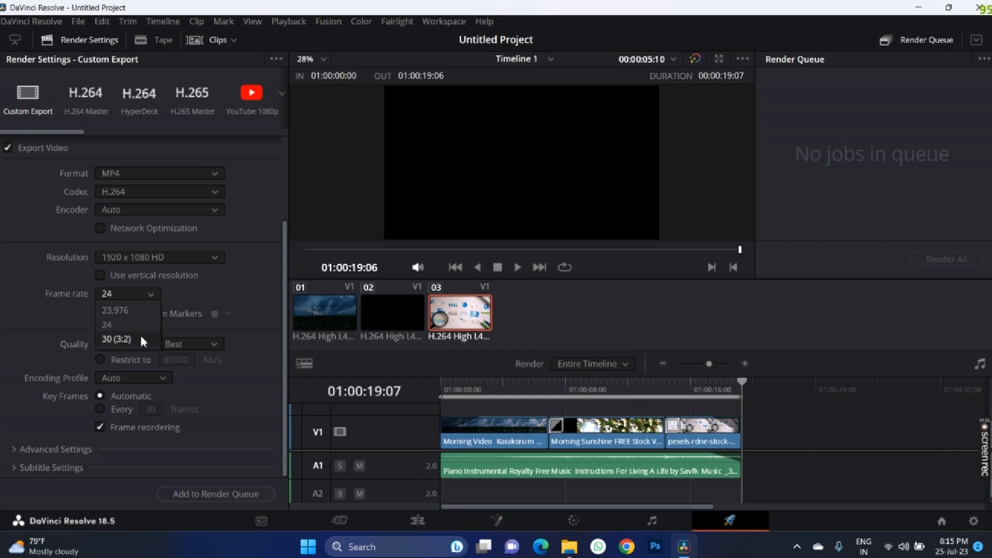
left_click(237, 266)
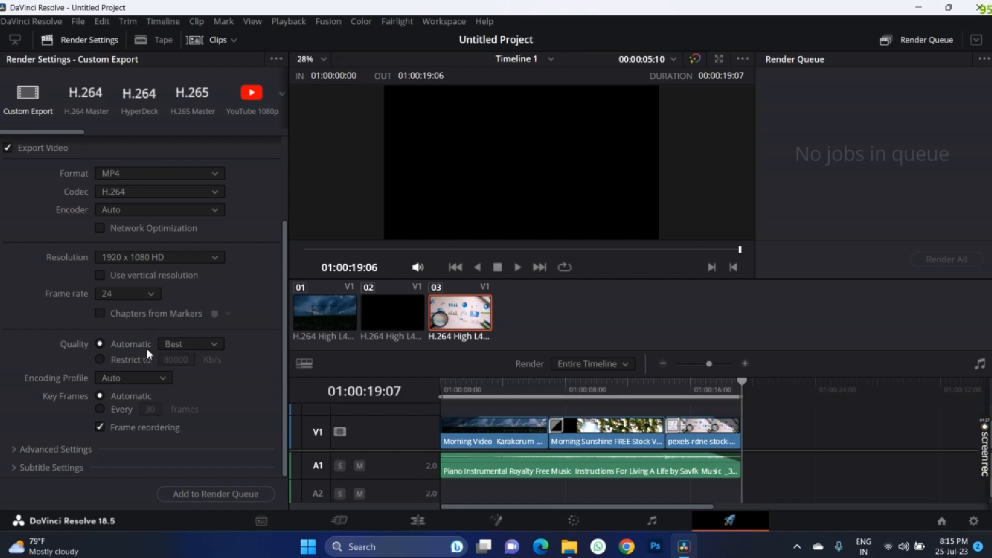
Set the automatic export quality level to Best.
left_click(192, 350)
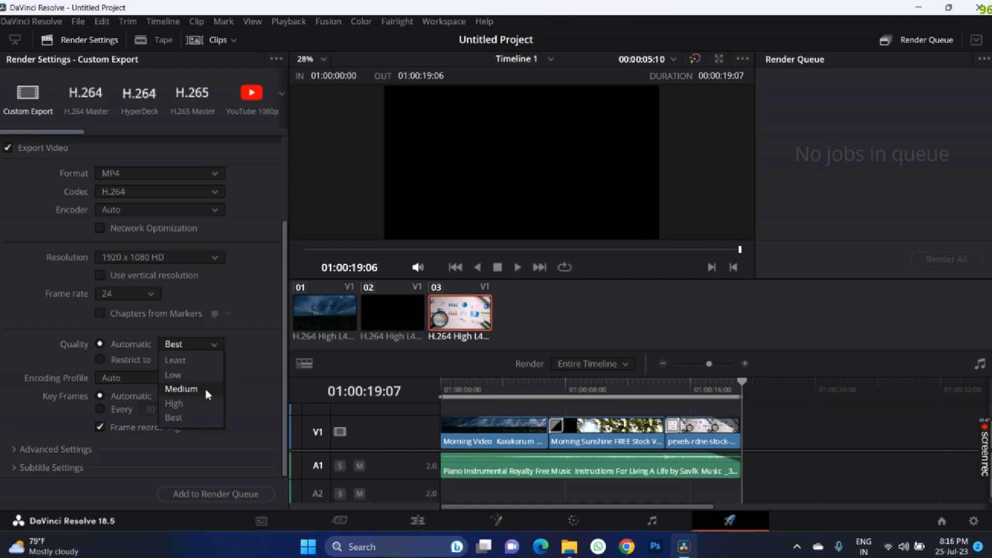
left_click(199, 419)
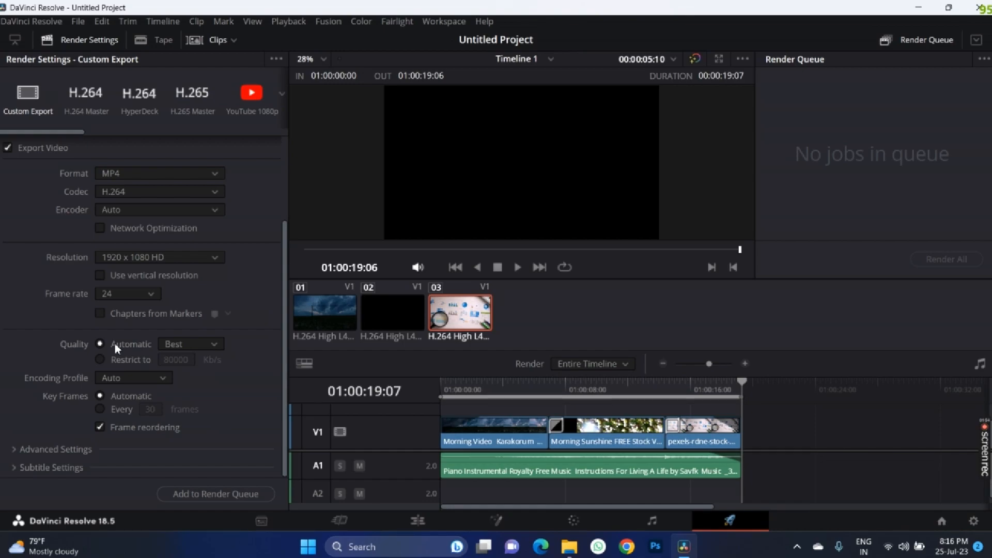
left_click(112, 362)
left_click_drag(183, 362, 103, 363)
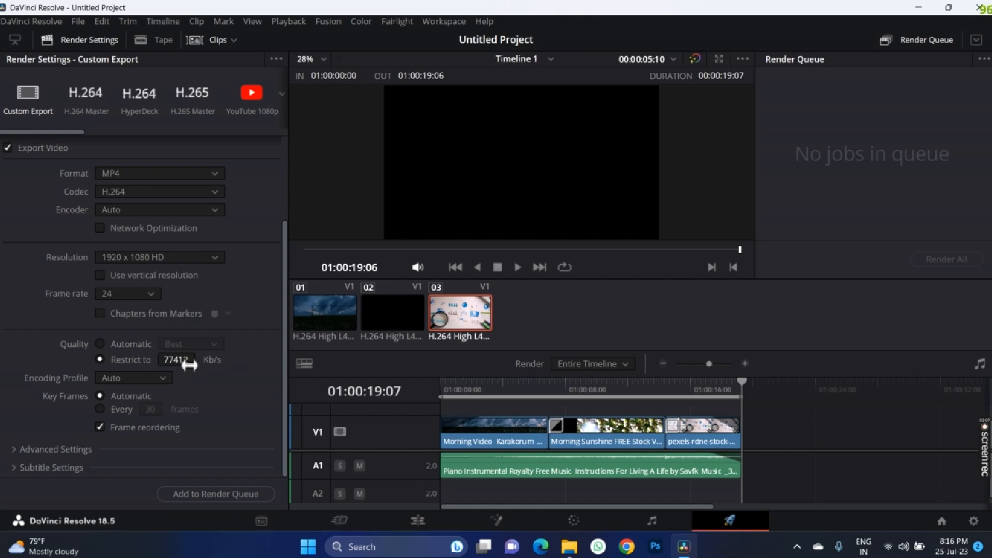
left_click(121, 345)
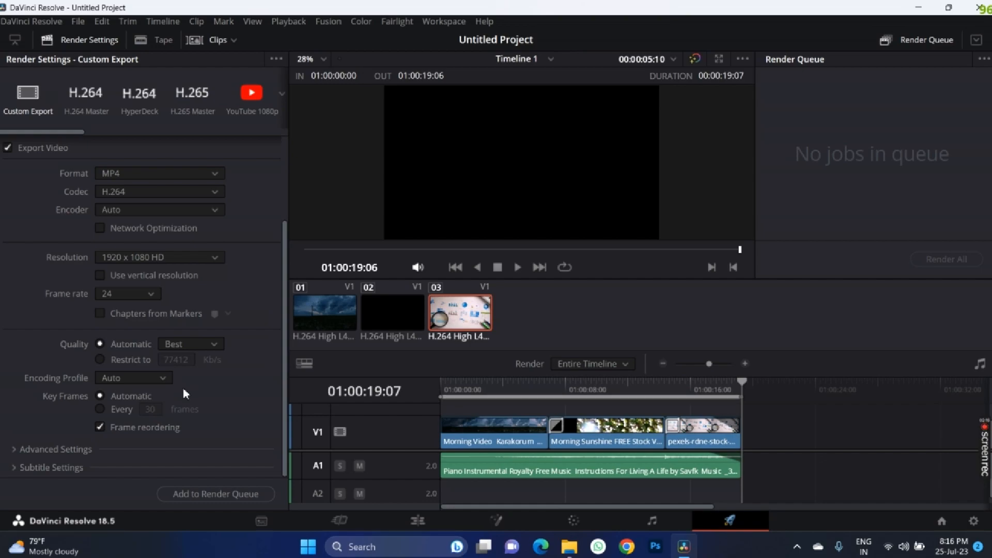
Expand the advanced export settings, add the TRL OUT job to the render queue and render it.
left_click(116, 454)
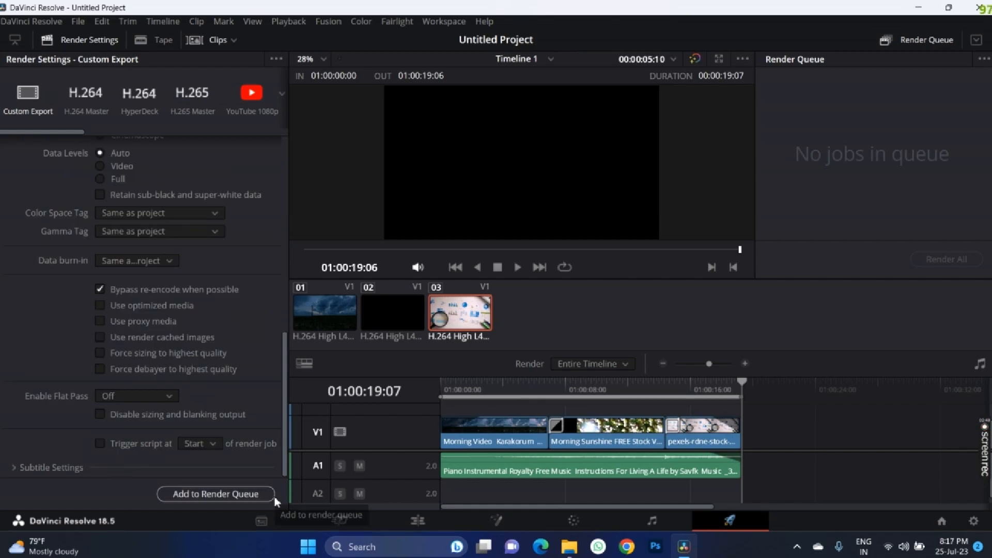
left_click(197, 497)
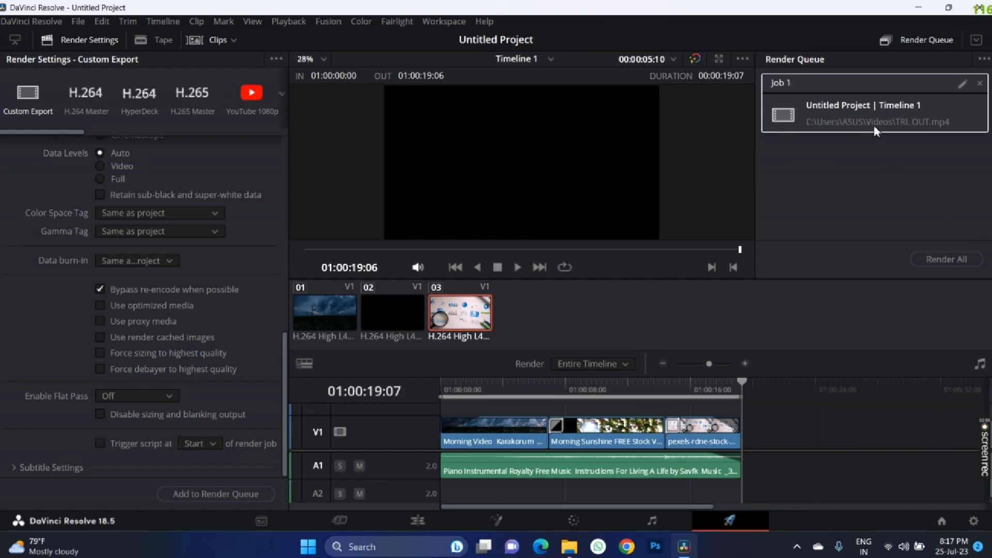
left_click(957, 263)
Switch to File Explorer, go to the Videos folder and open the exported TRL OUT video in Media Player.
left_click(918, 6)
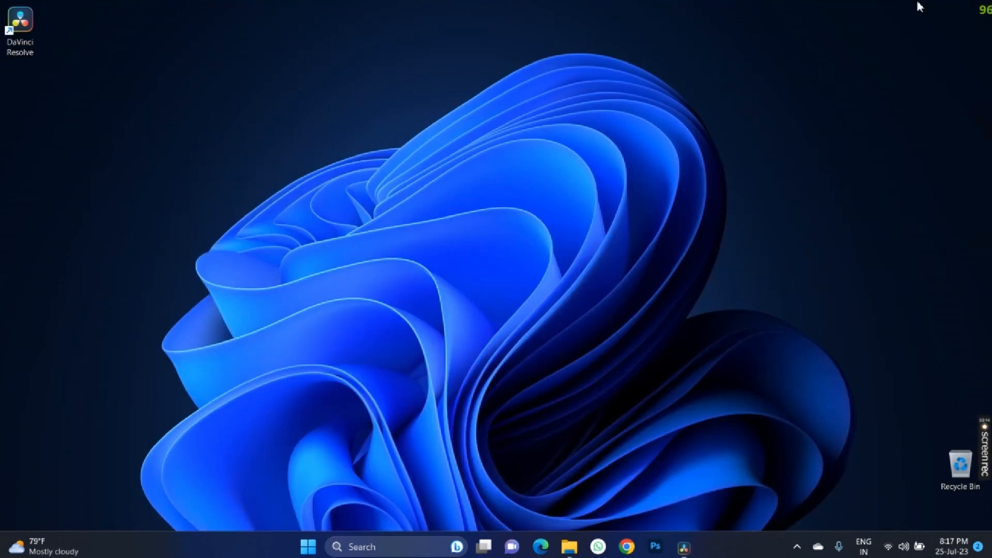
left_click(575, 552)
left_click(72, 74)
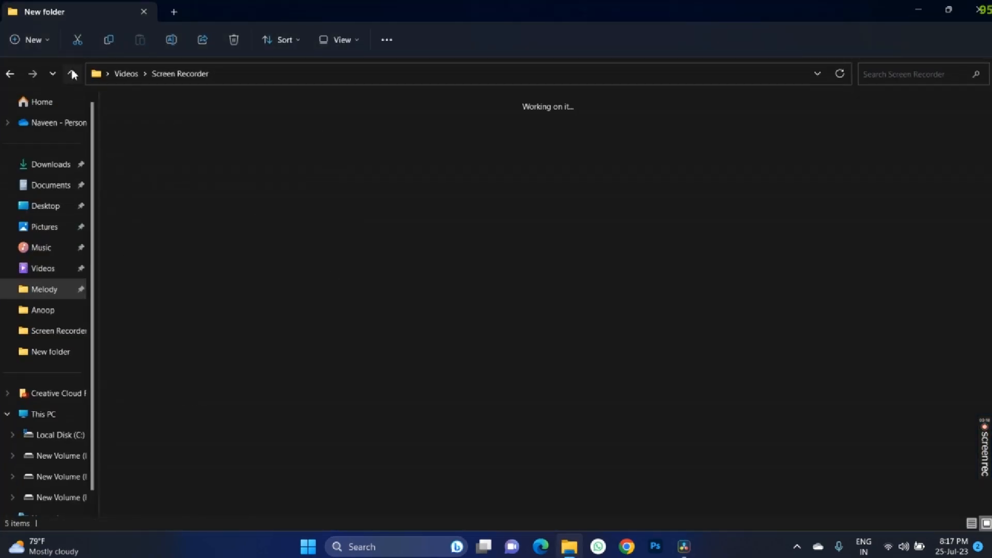
left_click(72, 74)
left_click(533, 150)
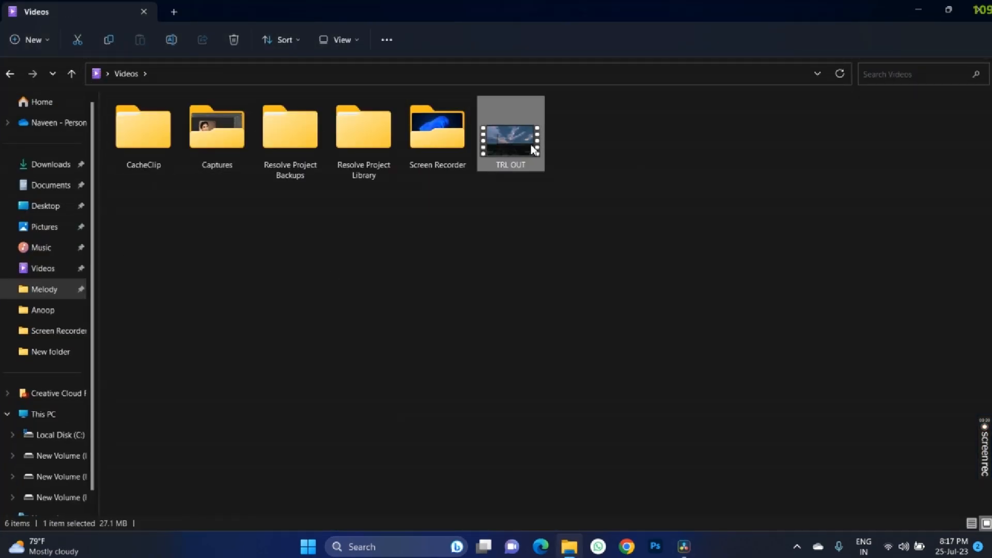
double_click(532, 147)
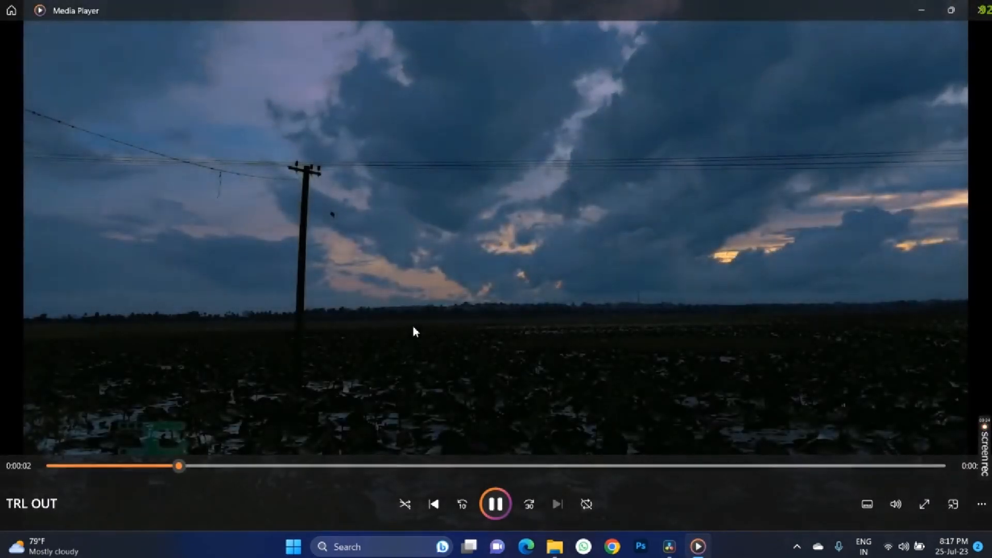
Watch TRL OUT in full screen, pause the playback, and close the player and the Videos folder window.
double_click(414, 327)
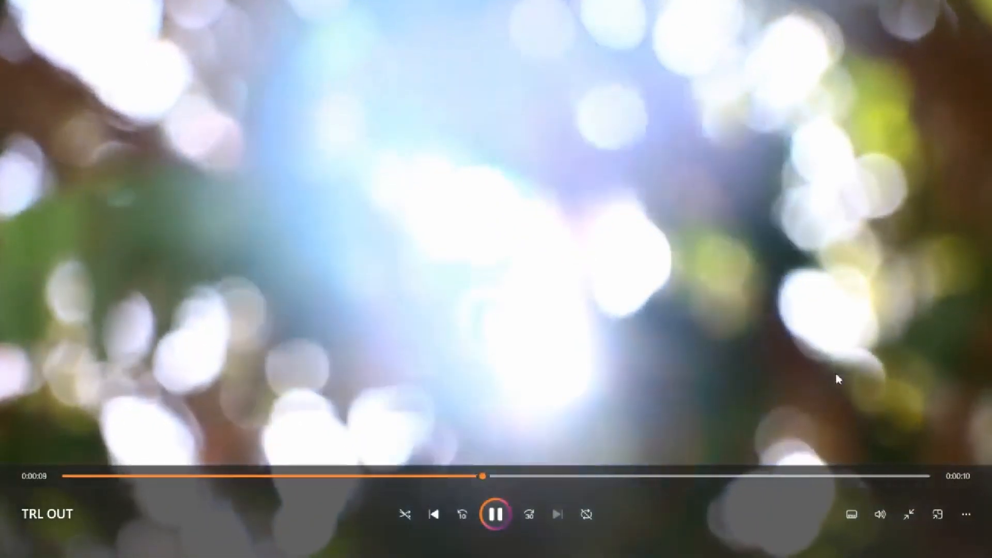
double_click(847, 359)
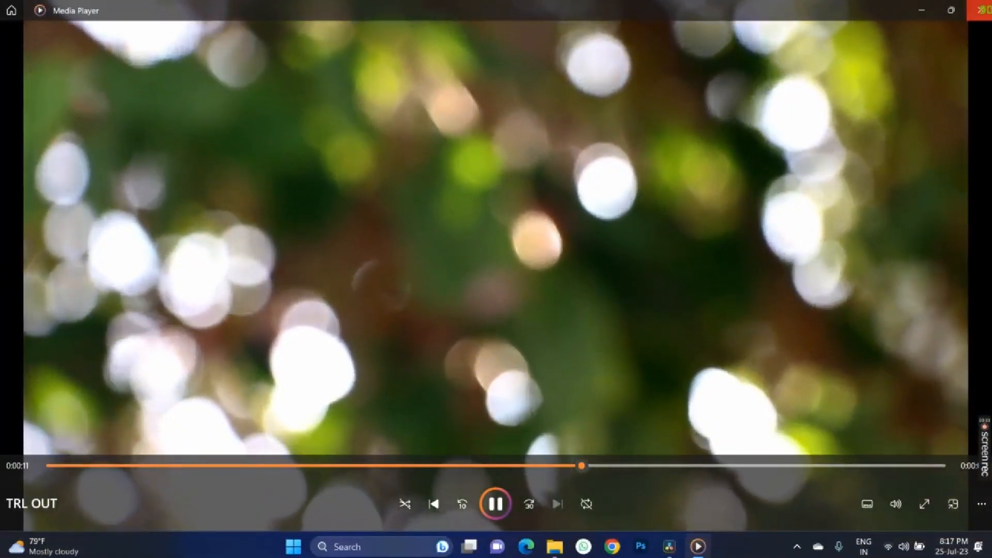
left_click(496, 503)
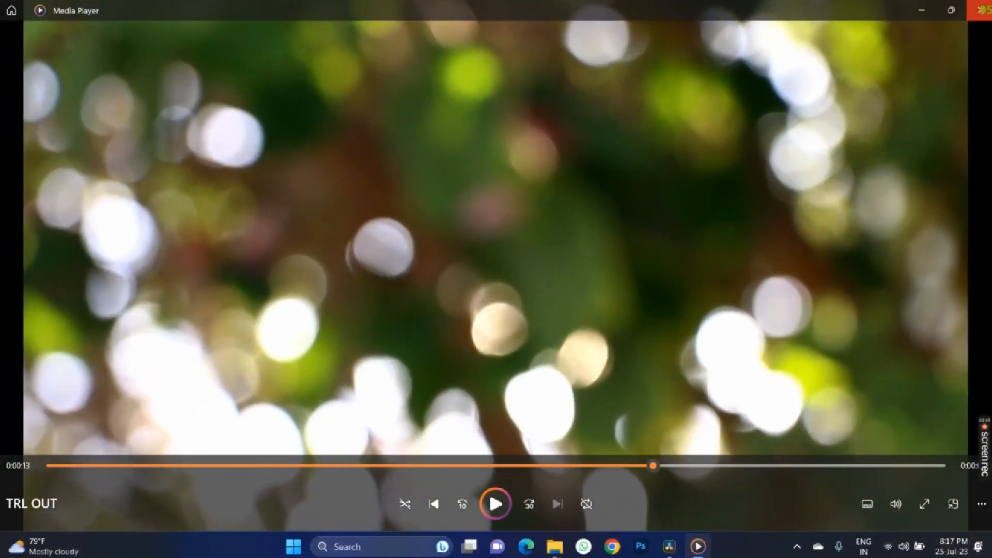
left_click(980, 9)
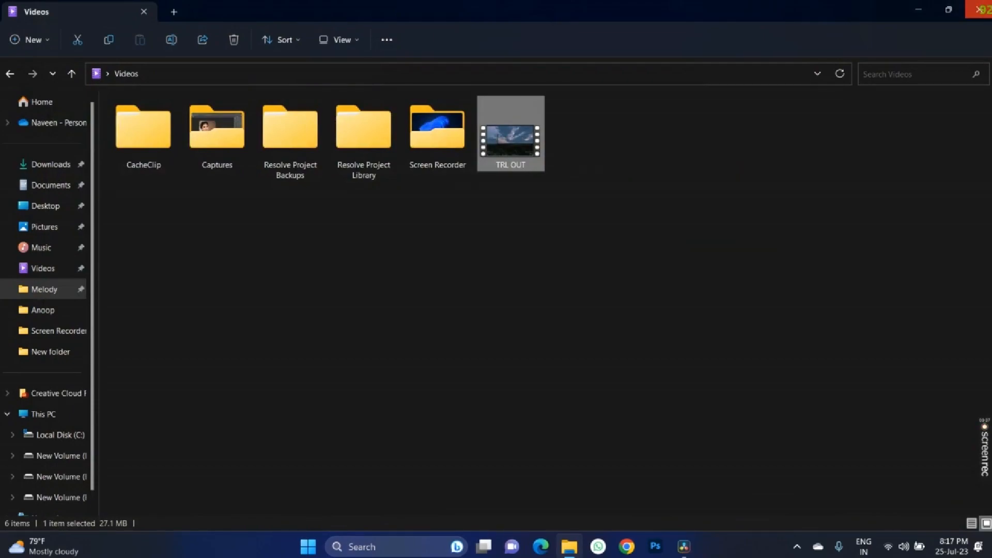
left_click(980, 10)
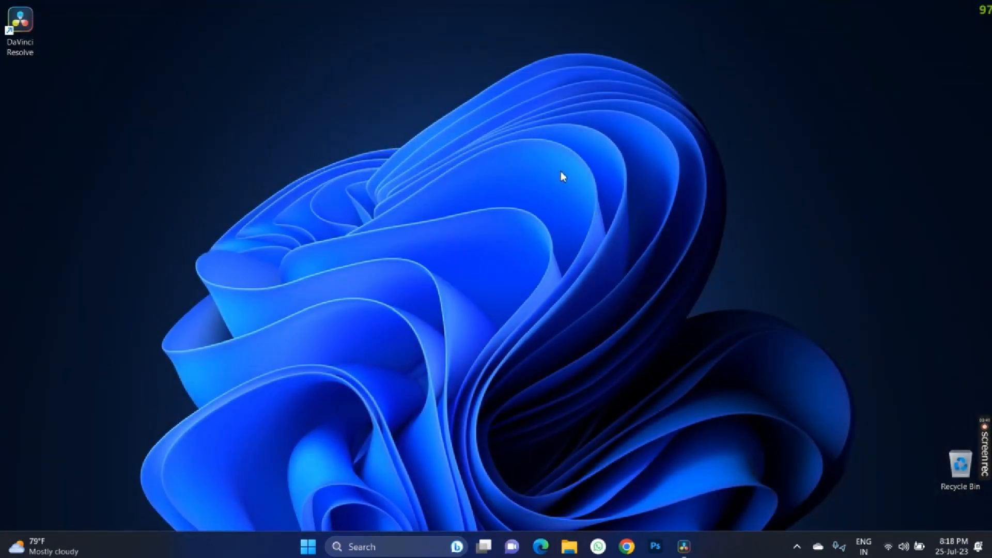